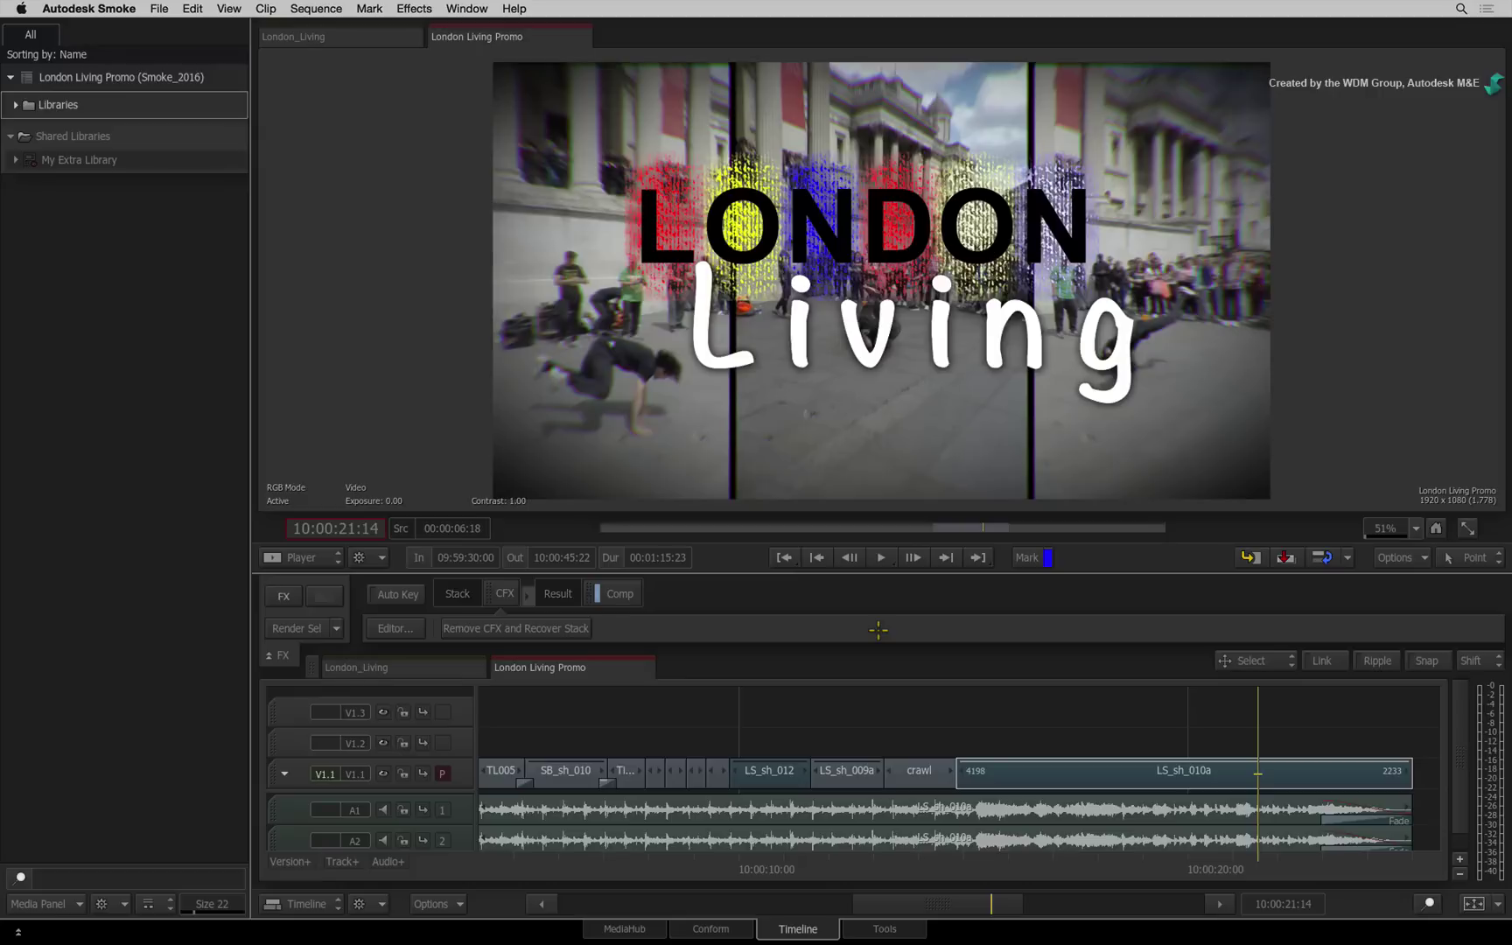
# - Select the LS_sh_010a clip on track V1.1 of the timeline
pyautogui.click(1096, 774)
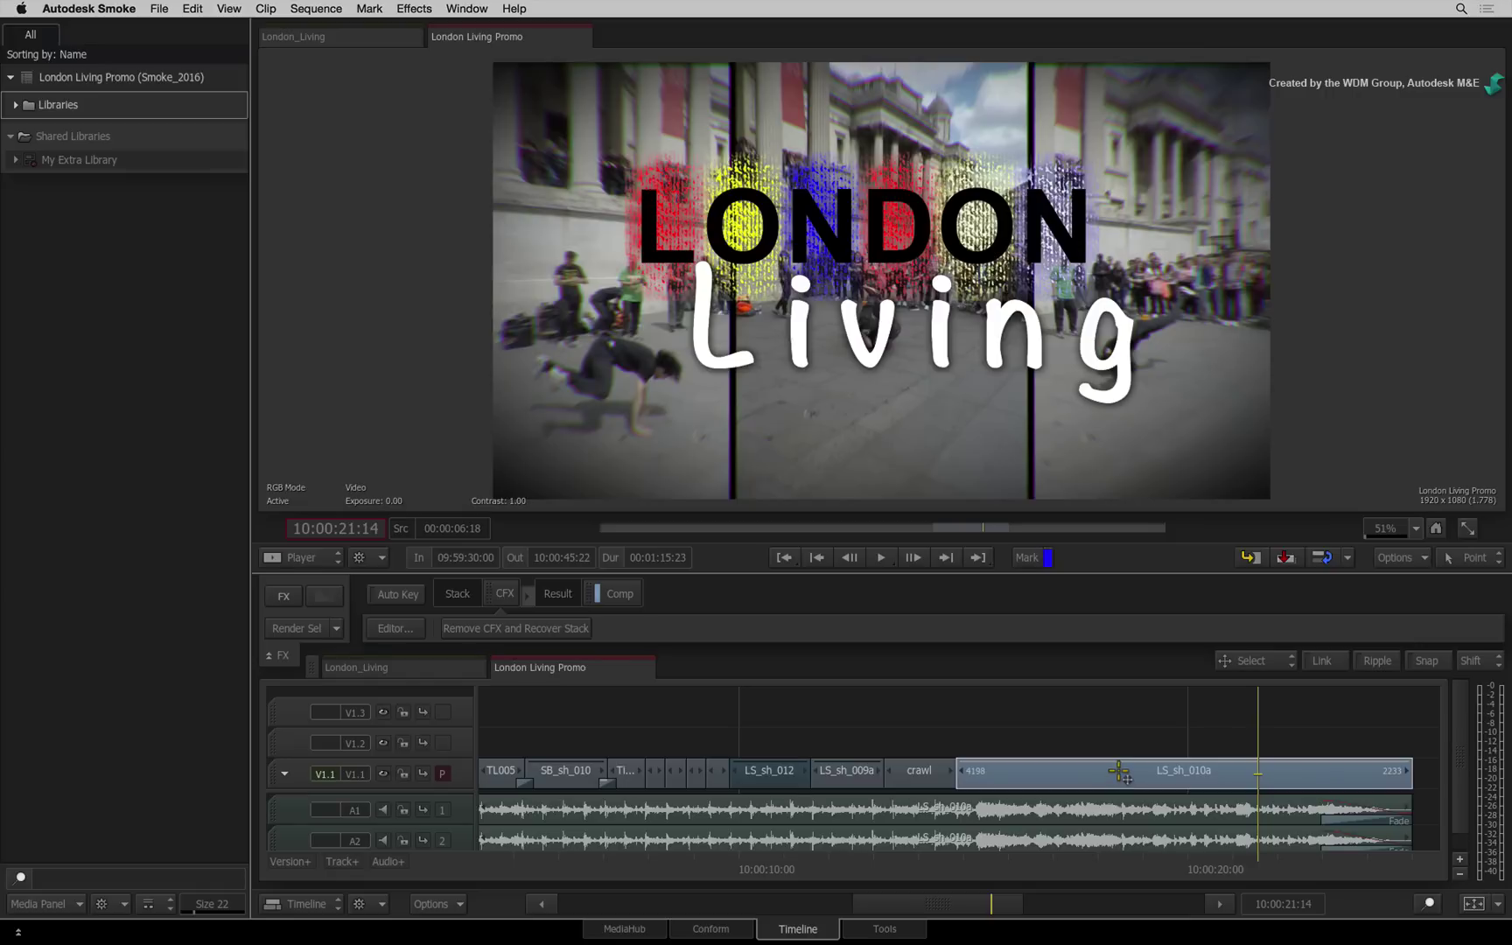
pyautogui.click(502, 593)
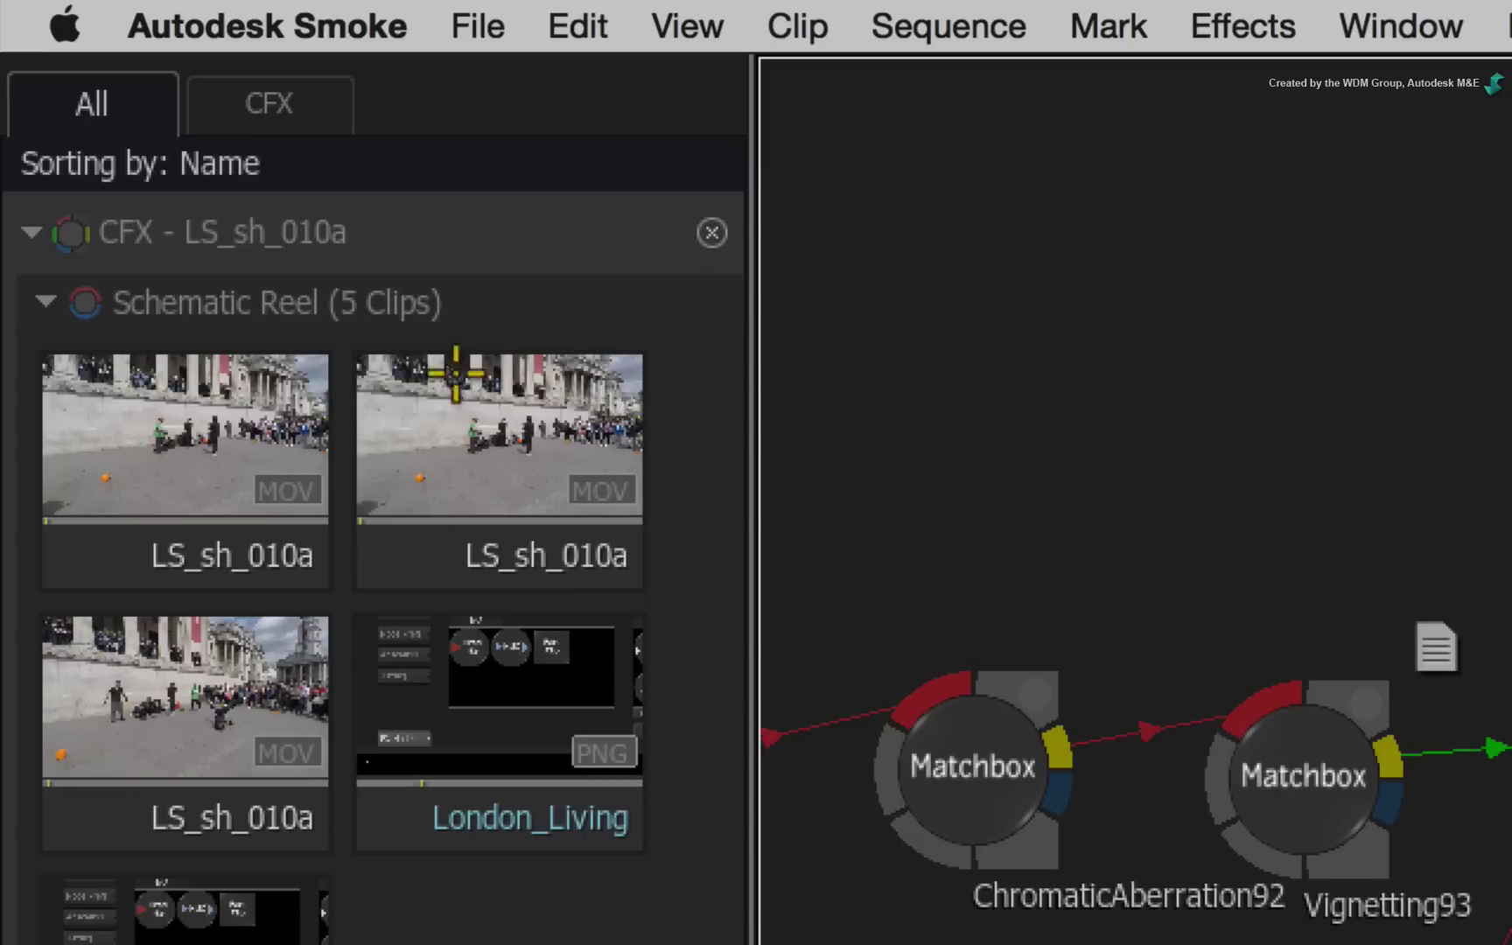
pyautogui.click(398, 226)
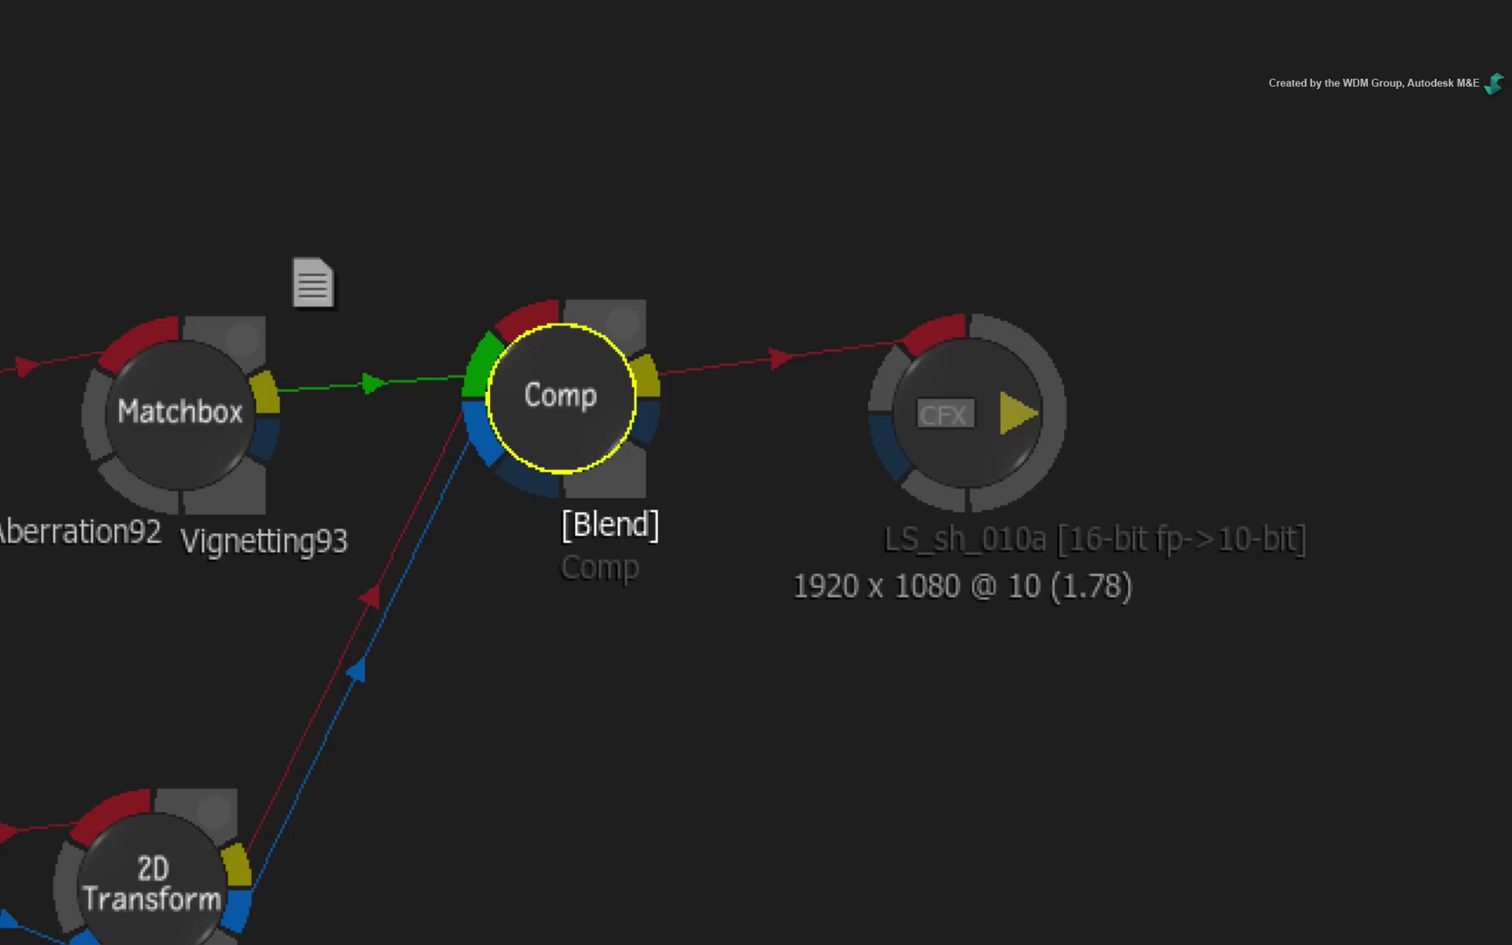
pyautogui.moveTo(939, 348); pyautogui.dragTo(945, 348)
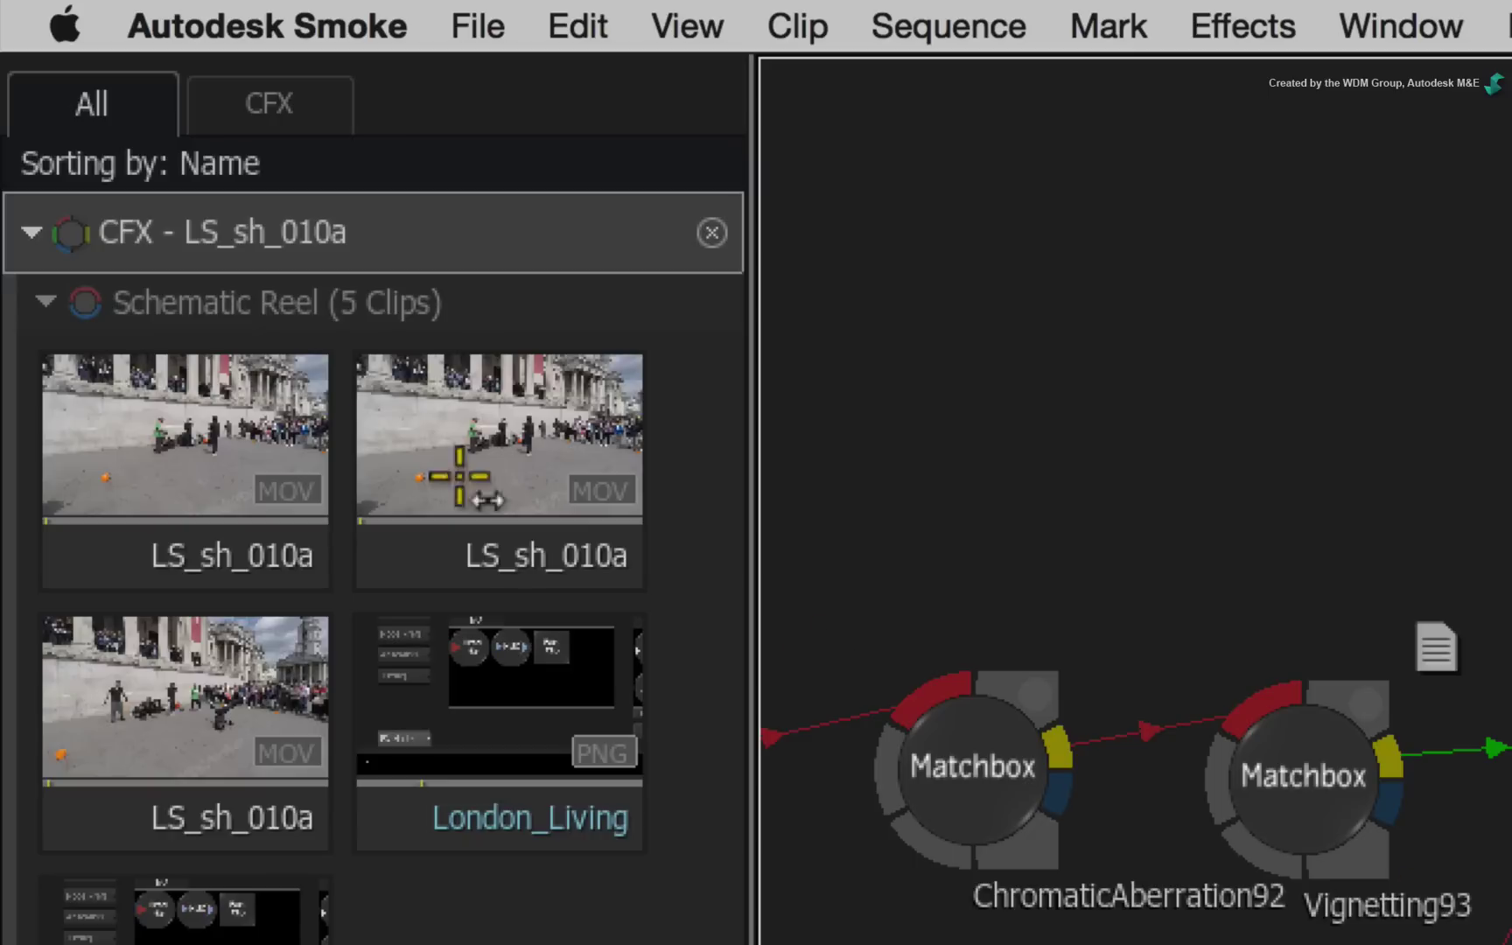
pyautogui.doubleClick(295, 230)
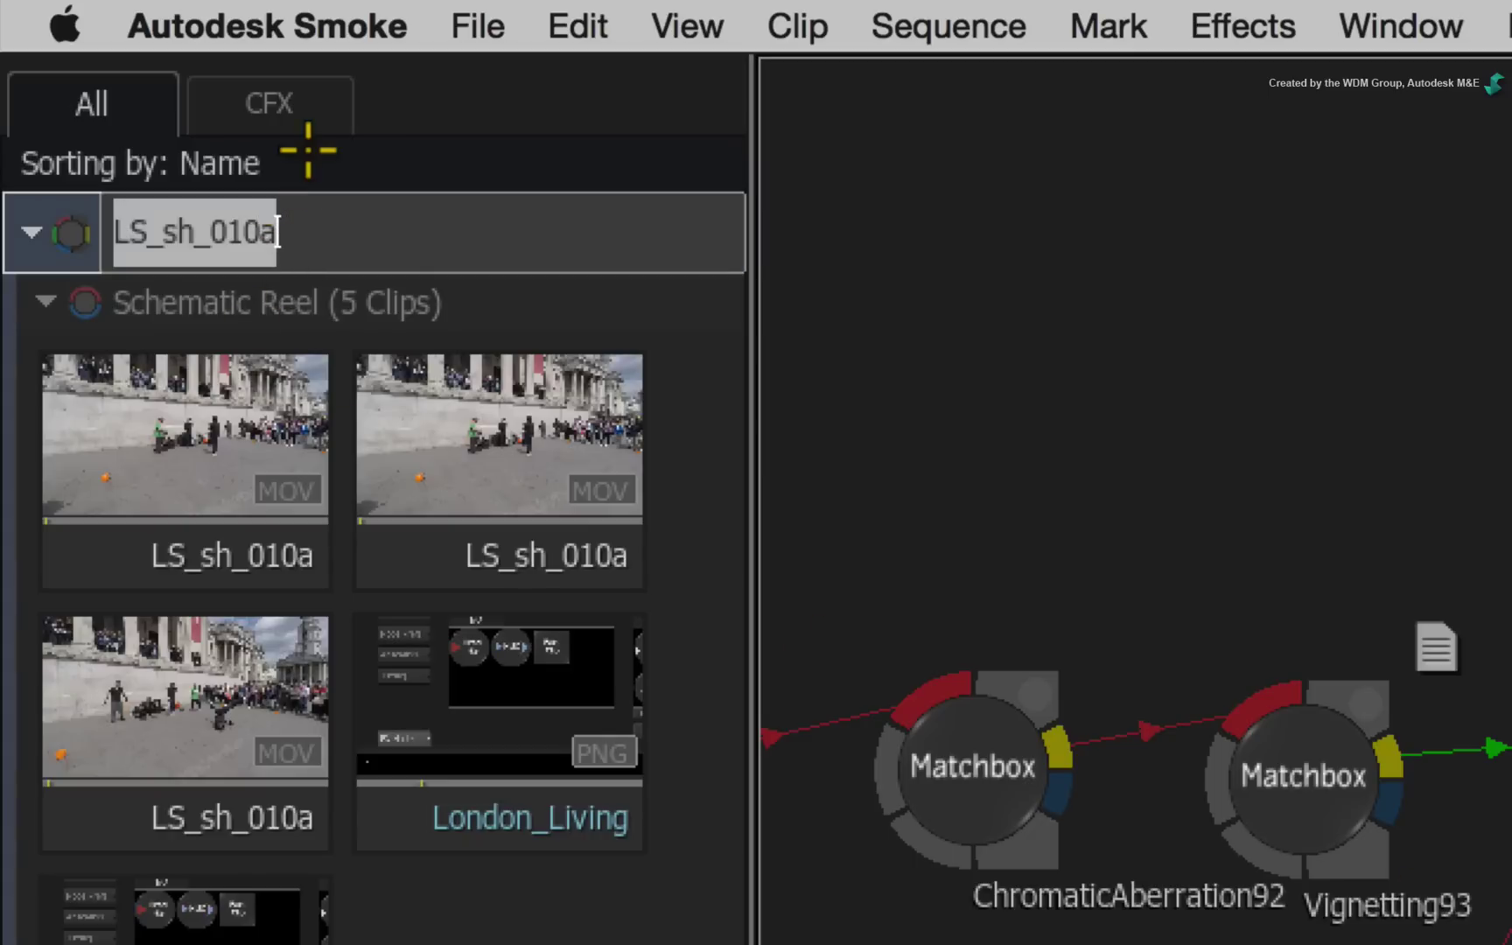
pyautogui.write('my comp')
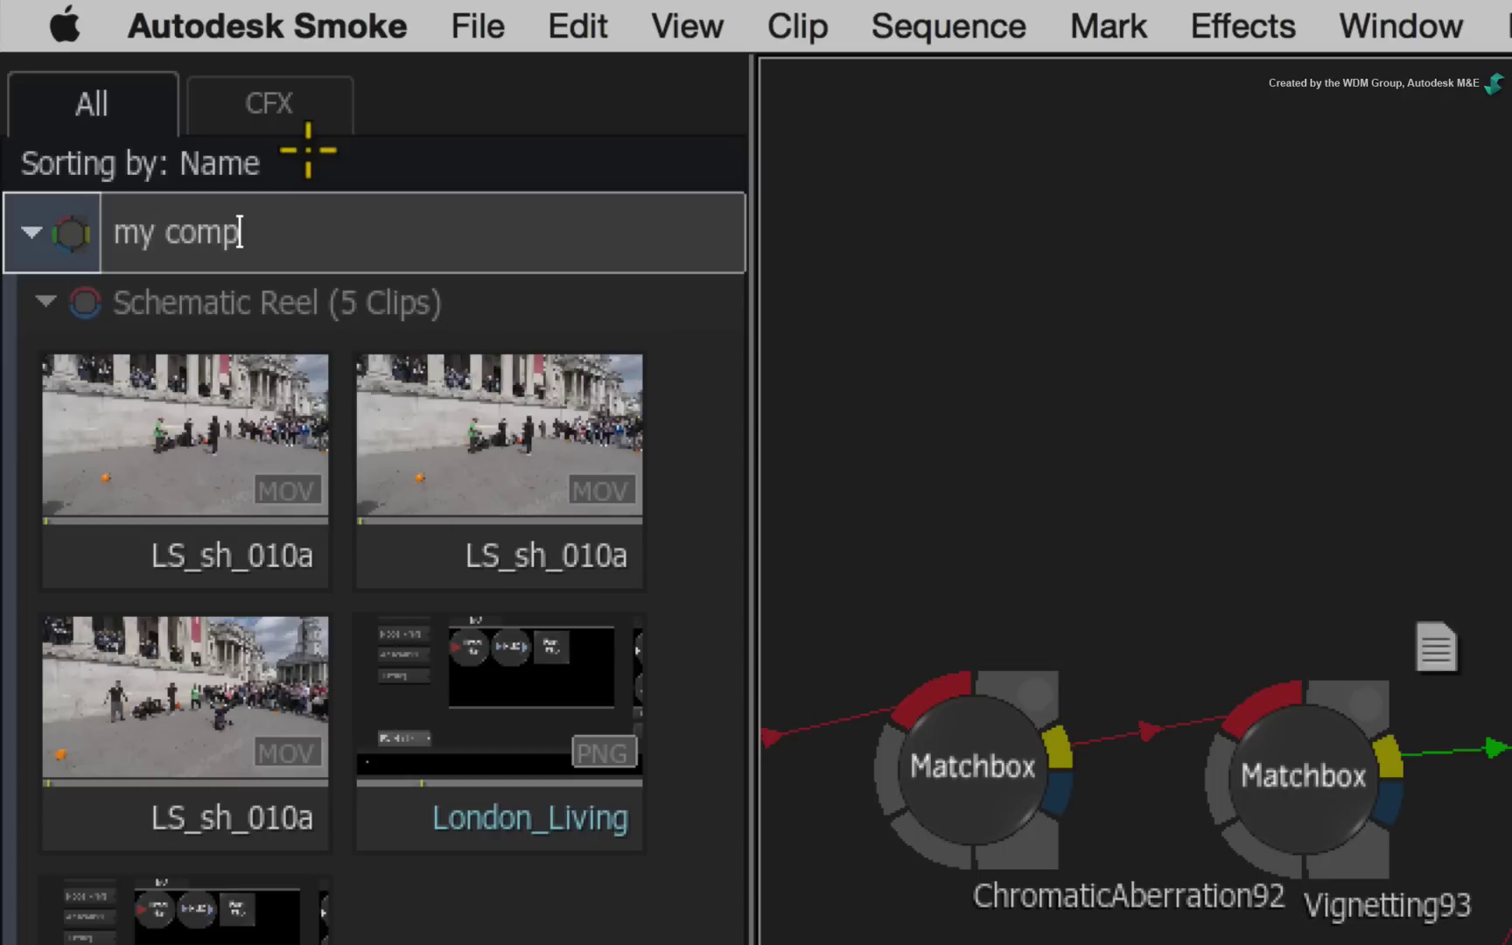
pyautogui.press('Return')
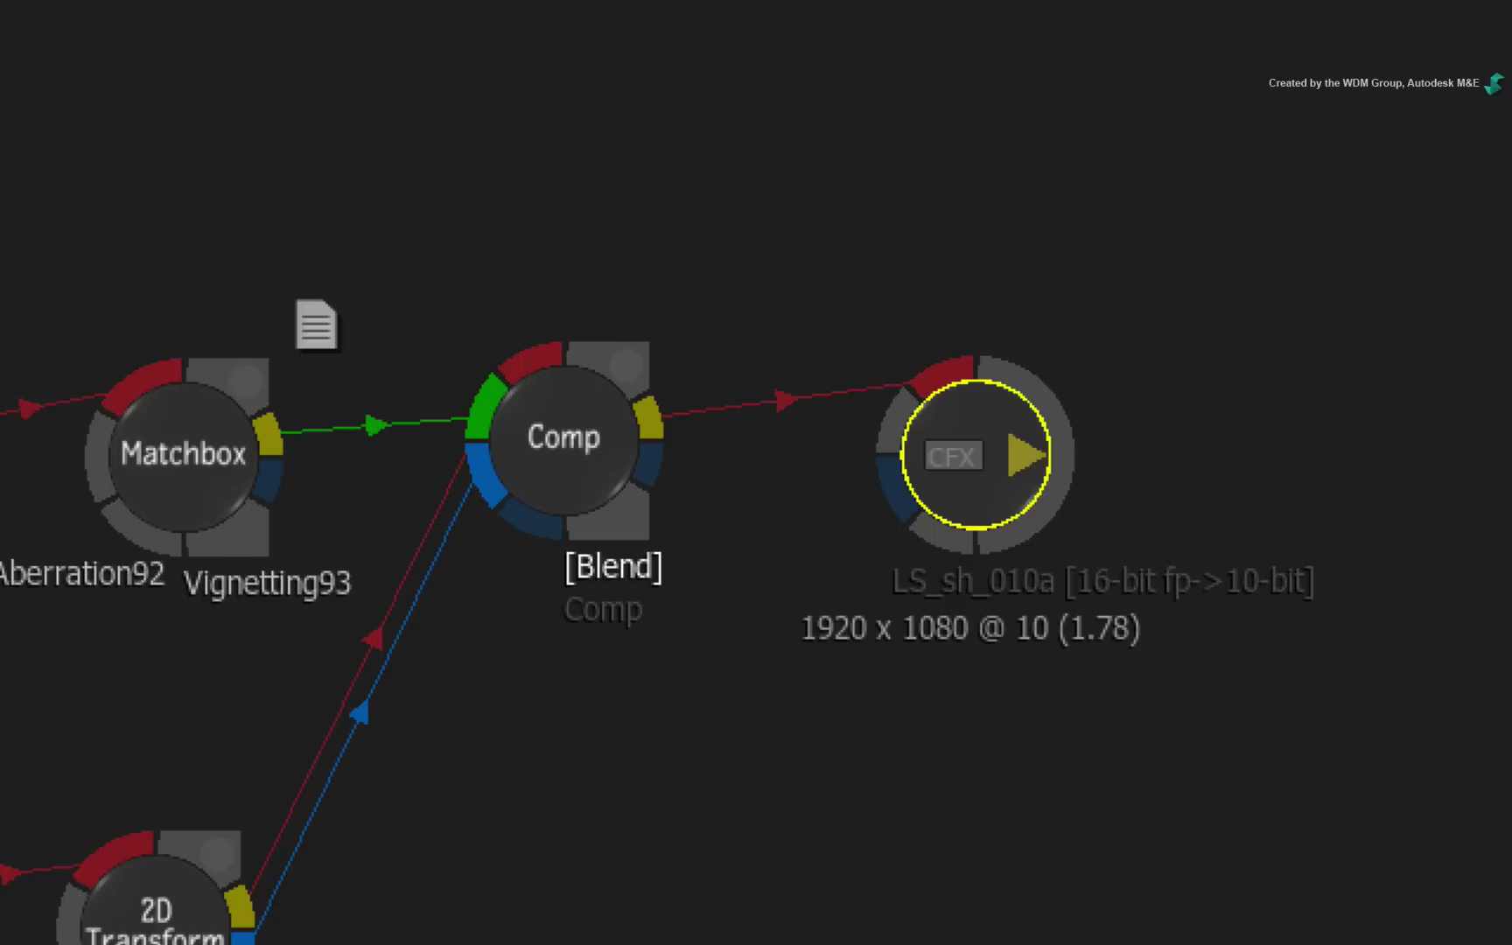
pyautogui.moveTo(967, 421); pyautogui.dragTo(972, 422)
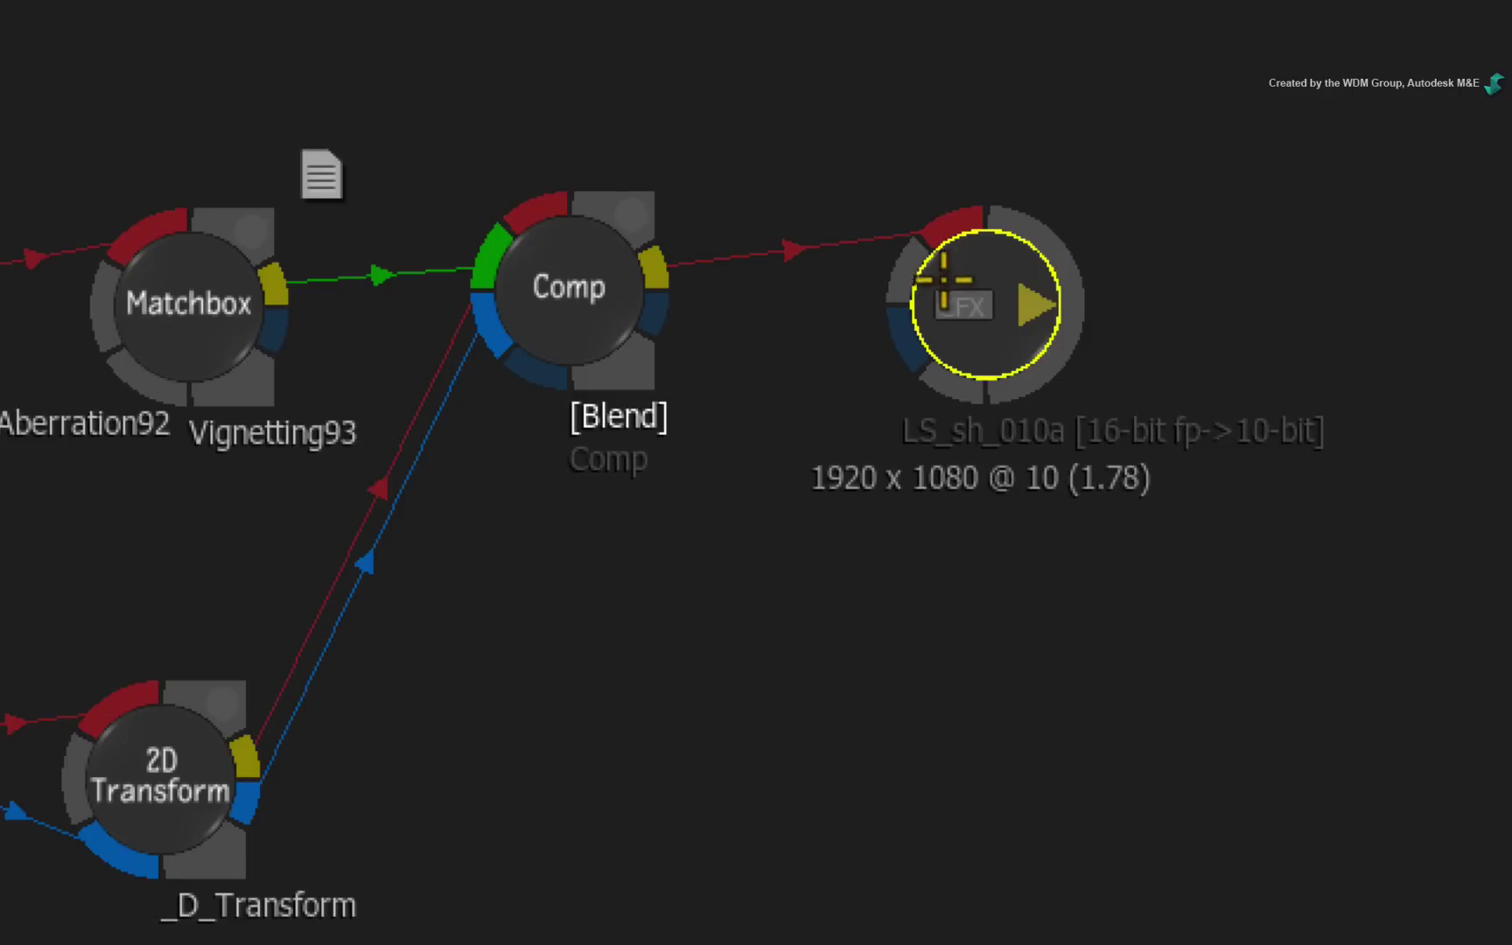
# - Name the CFX output node 'final comp' and exit ConnectFX back to the timeline
pyautogui.moveTo(955, 252); pyautogui.dragTo(960, 243)
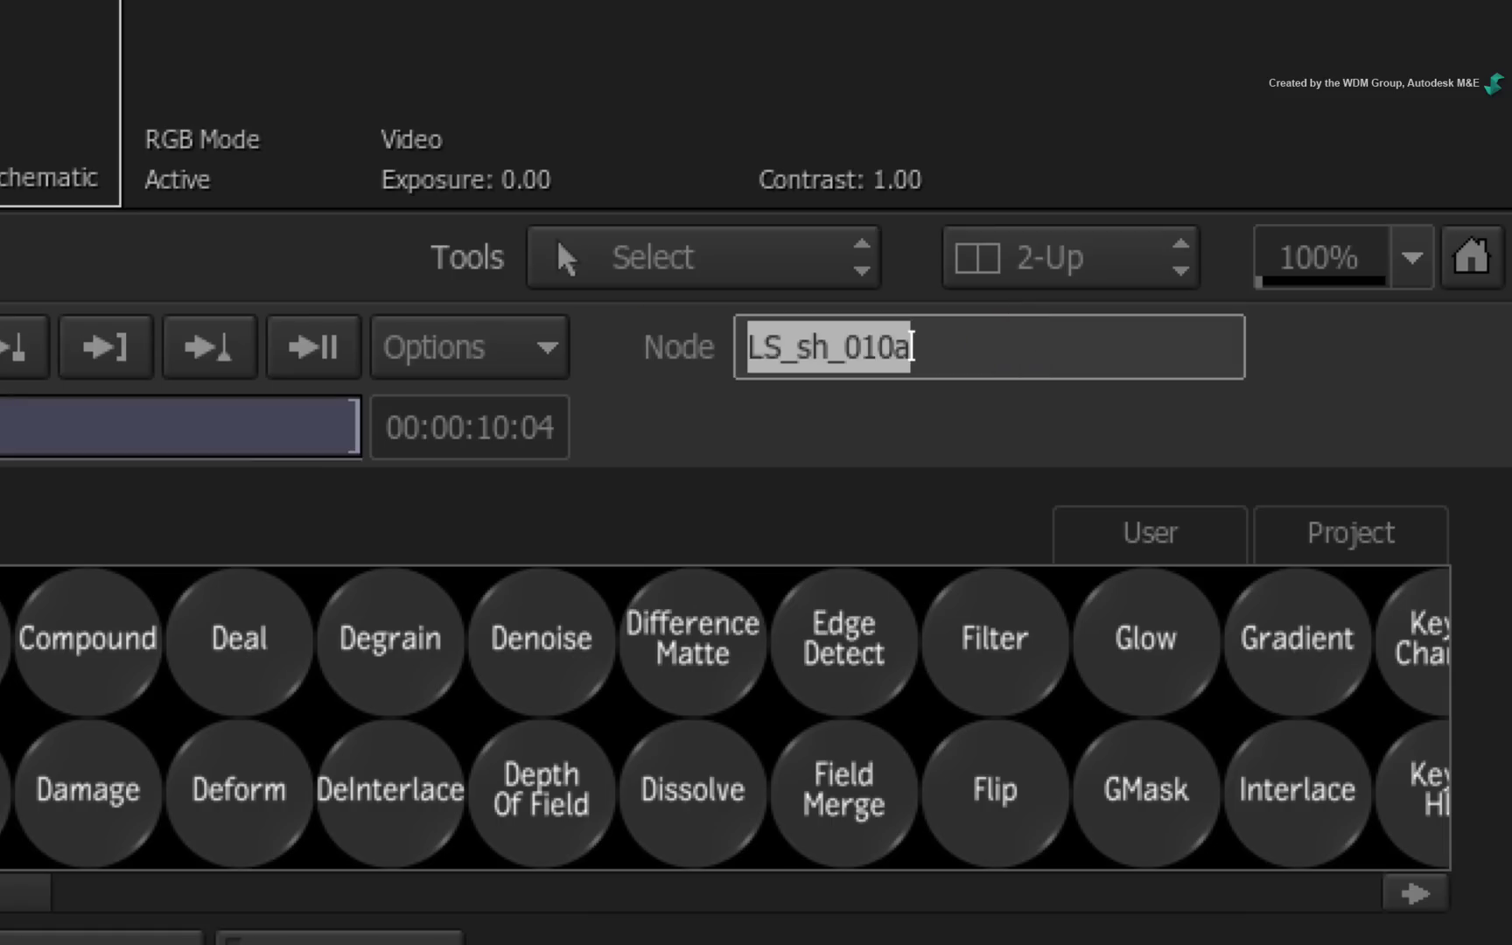
pyautogui.write('final comp')
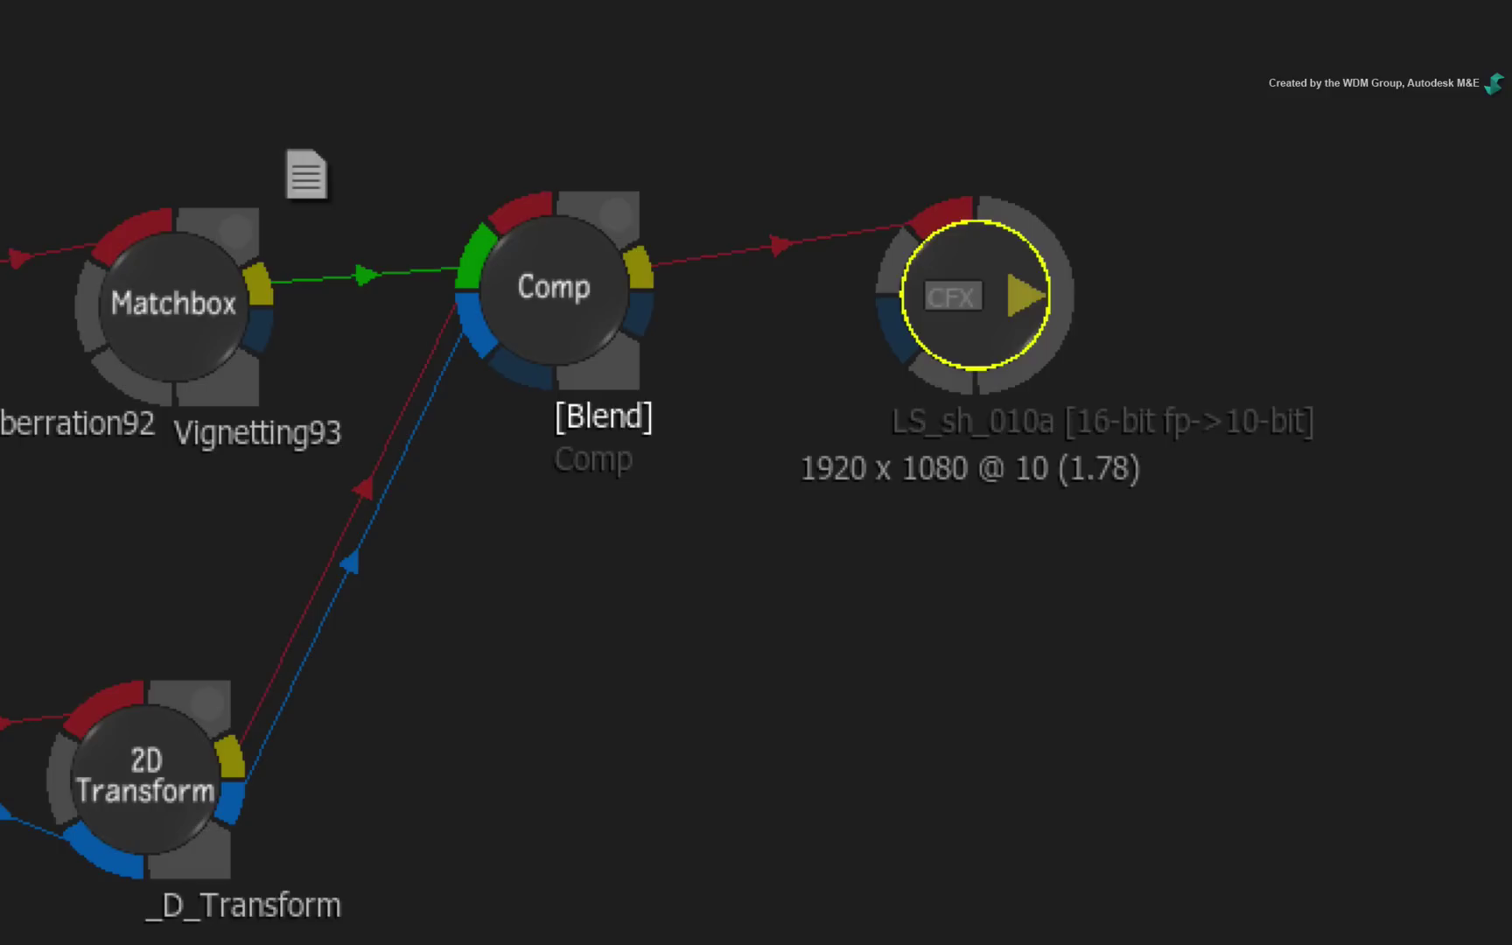
pyautogui.press('Return')
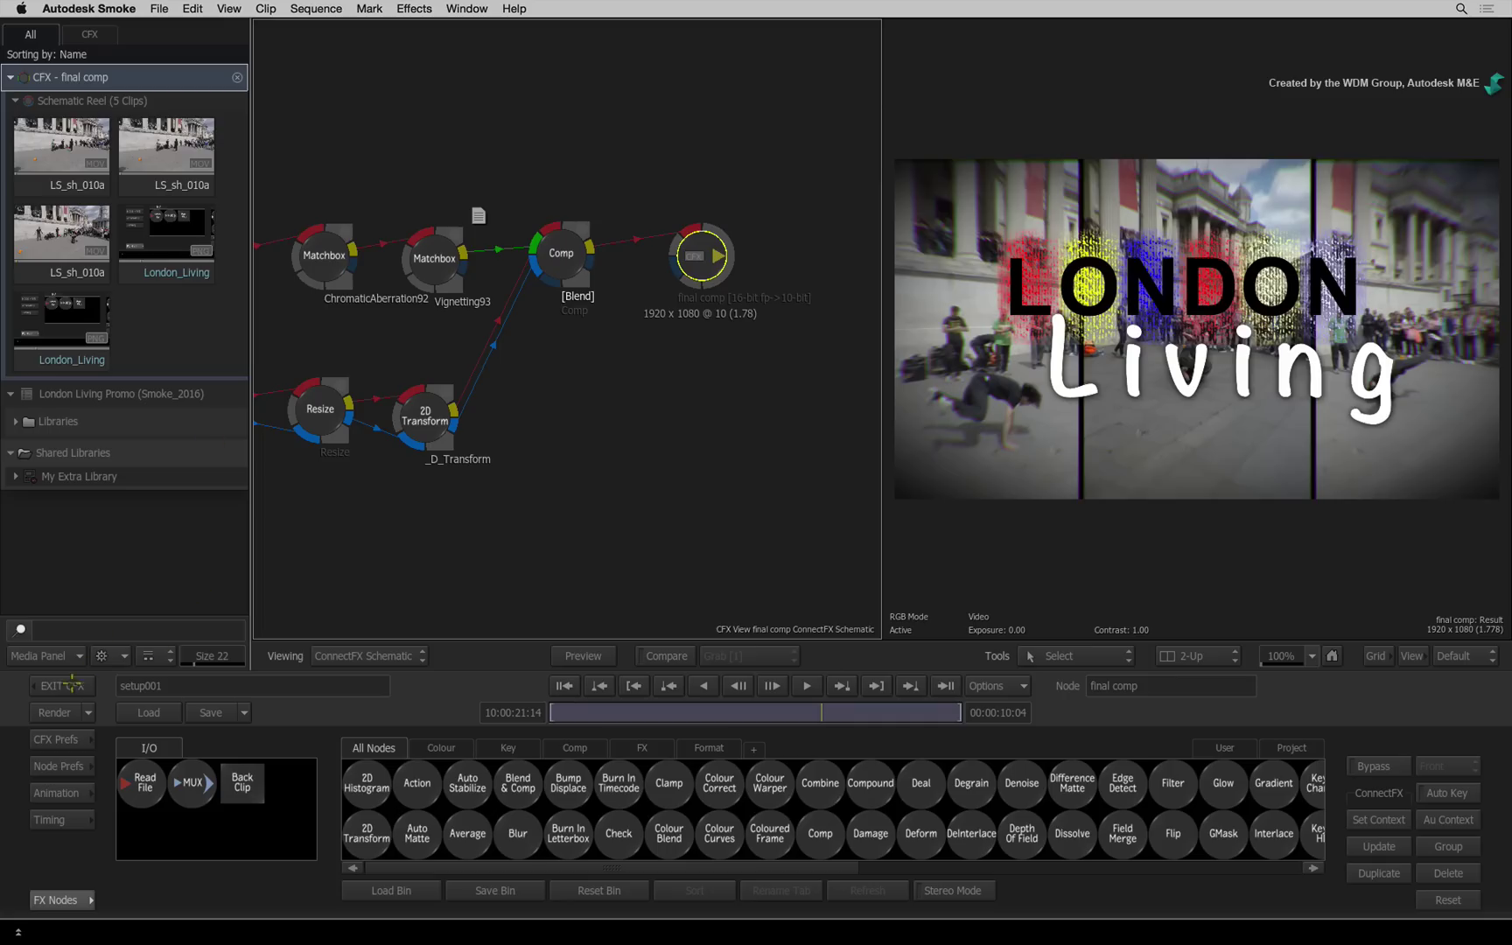
pyautogui.click(68, 685)
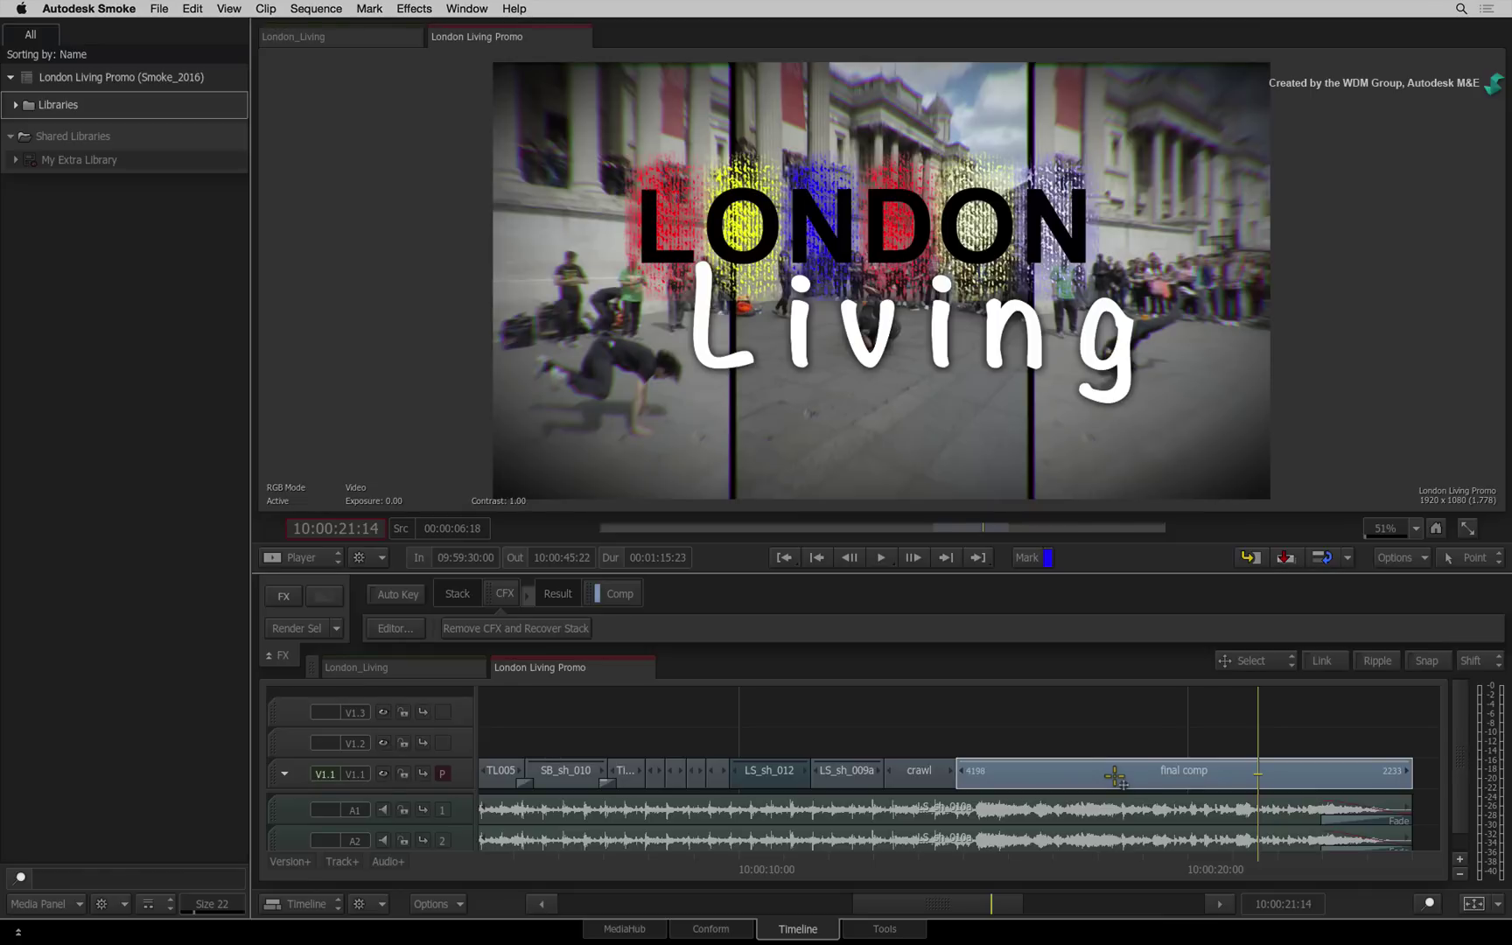
# - Reopen the final comp clip's ConnectFX and select the Comp node
pyautogui.doubleClick(1114, 776)
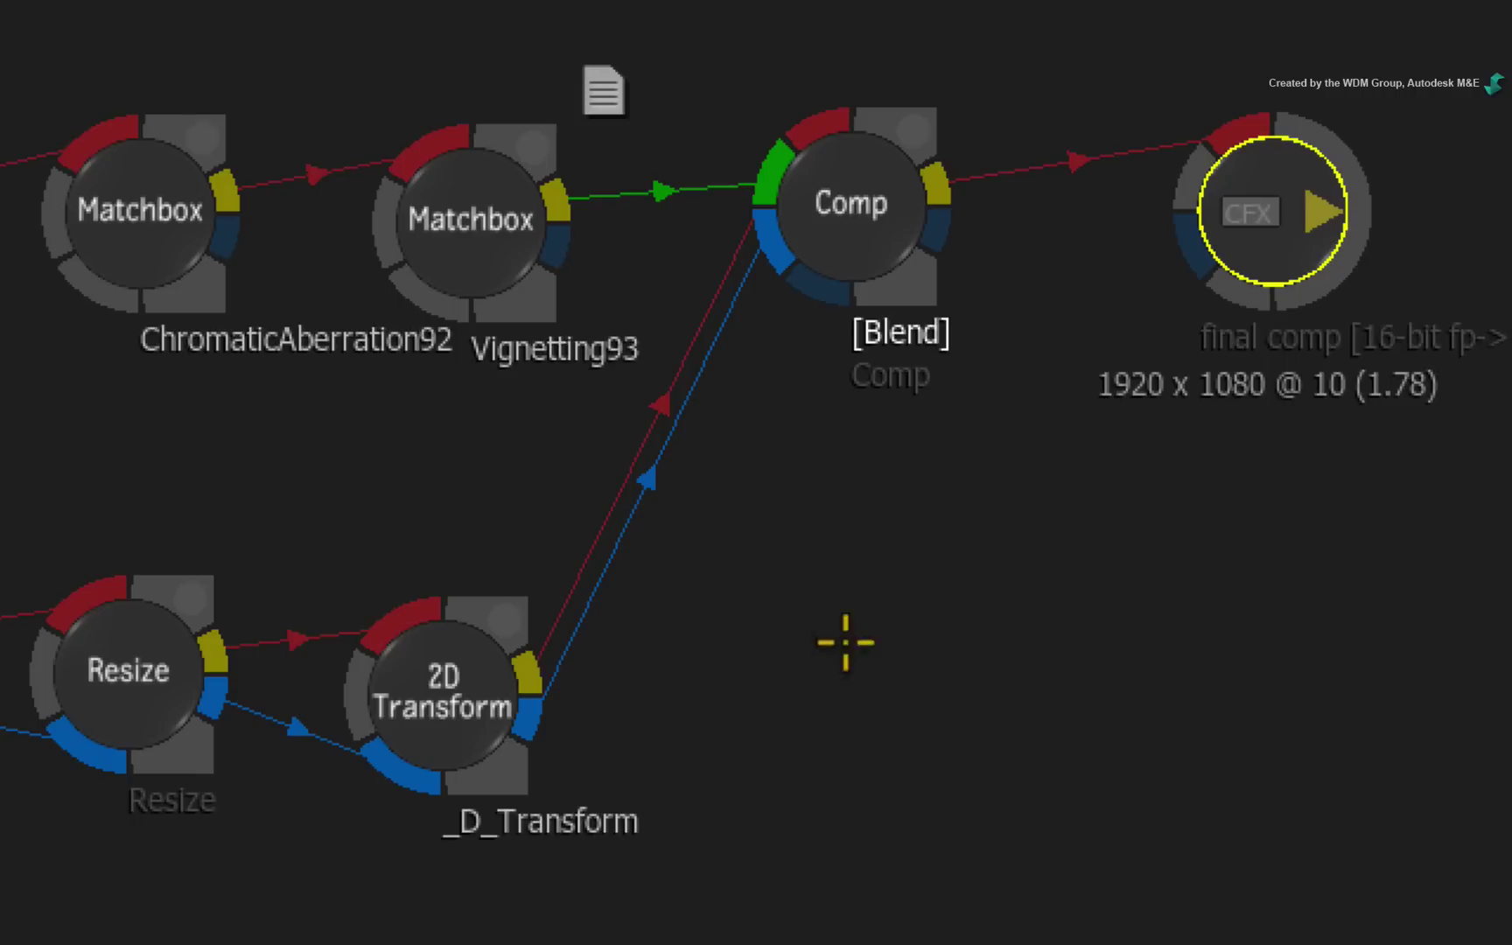
pyautogui.click(859, 150)
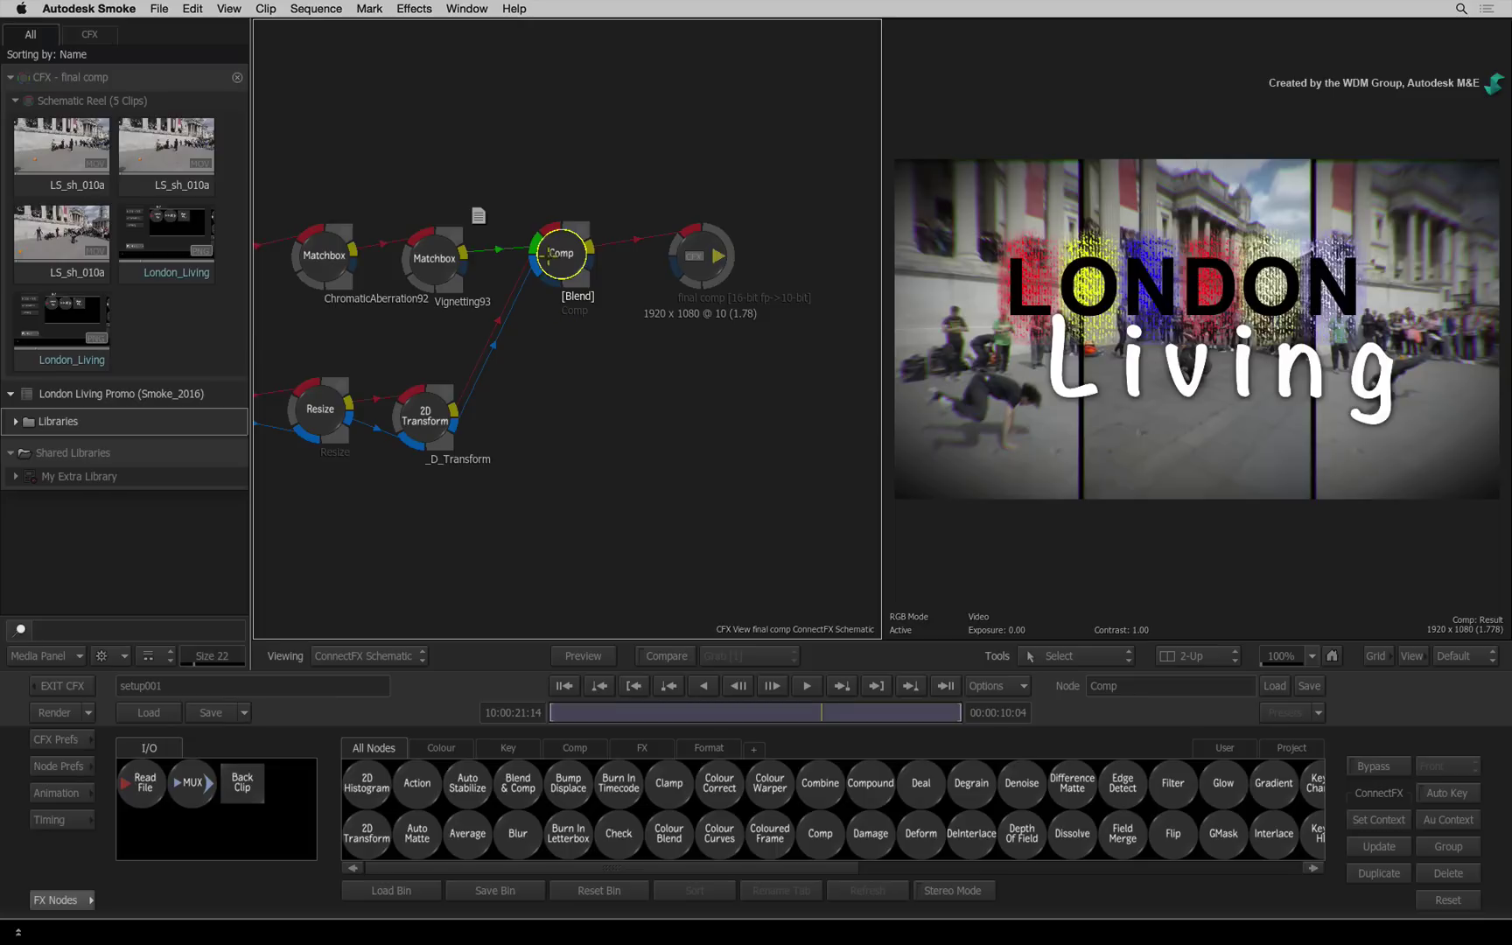
# - Set the Comp node's blend mode to Average
pyautogui.click(839, 229)
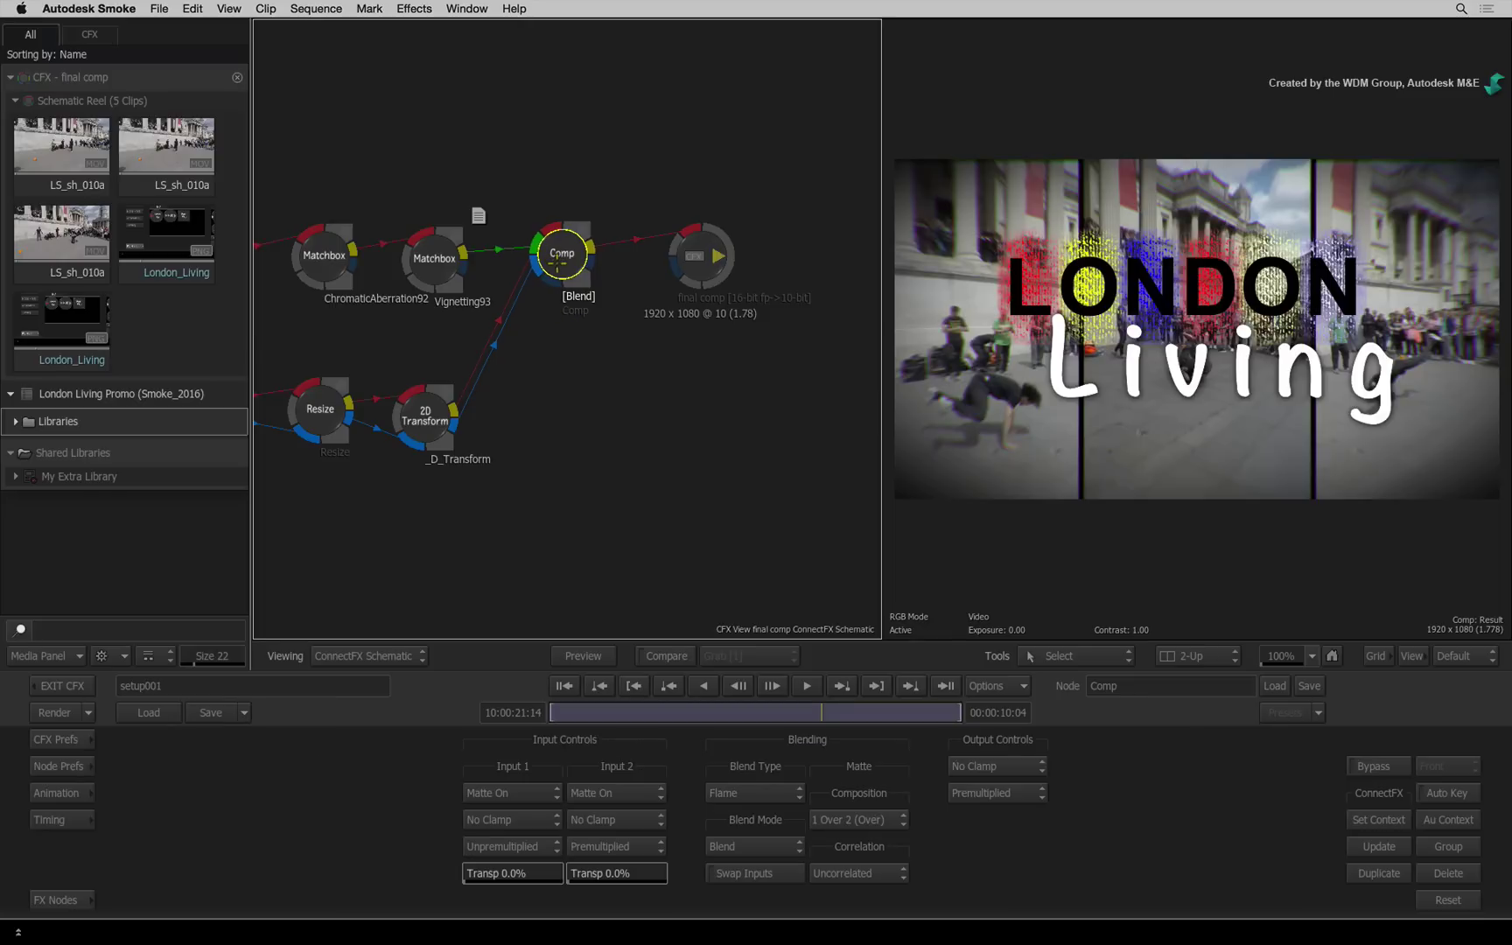
pyautogui.click(757, 842)
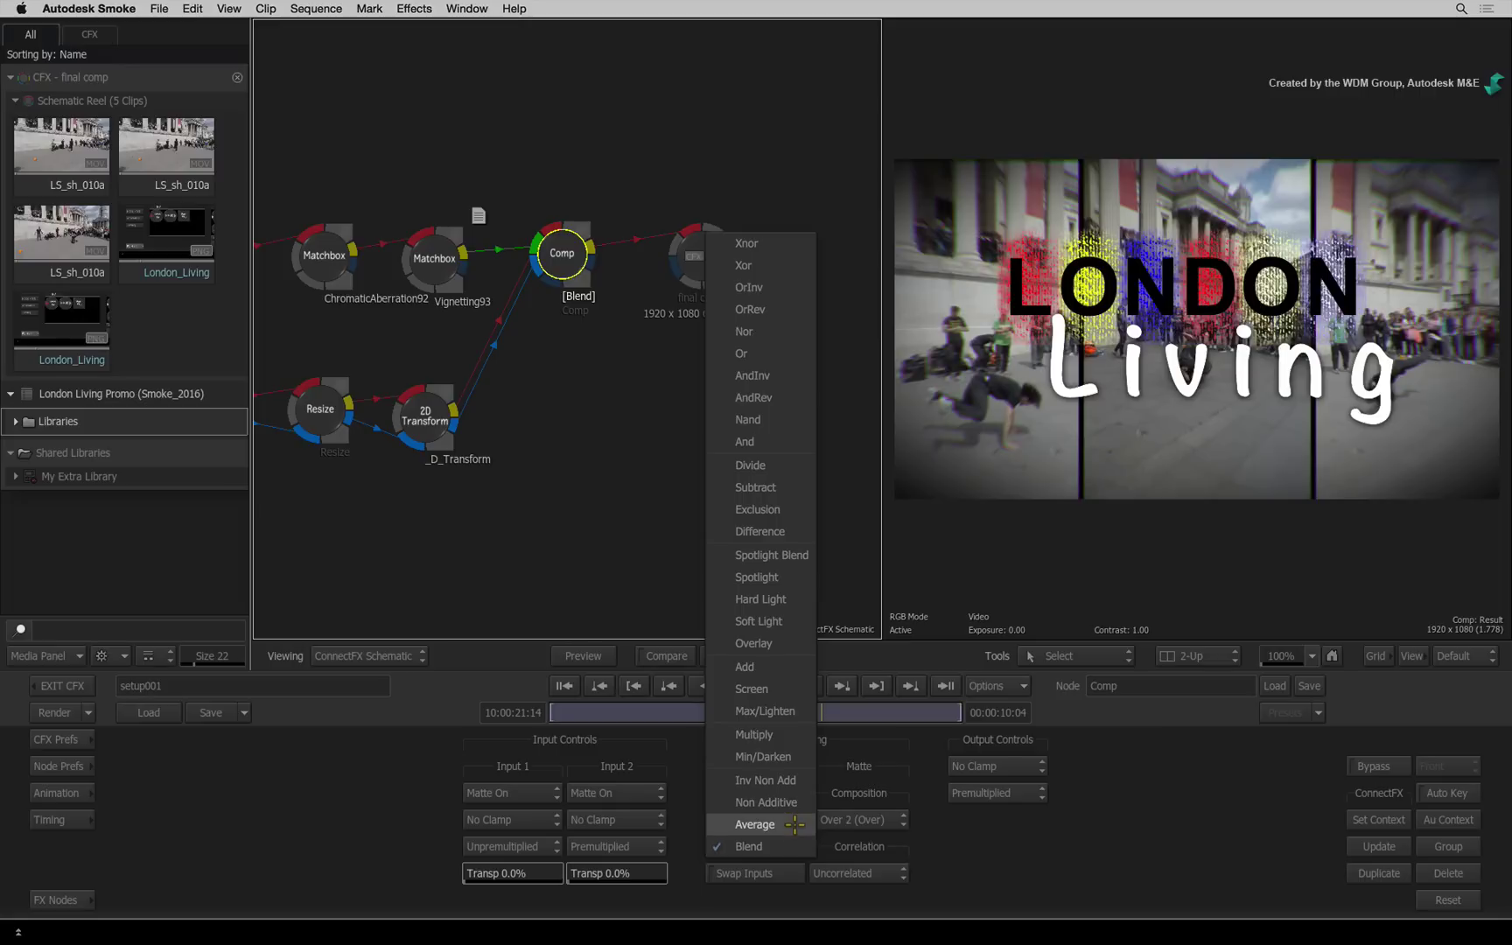
pyautogui.click(793, 824)
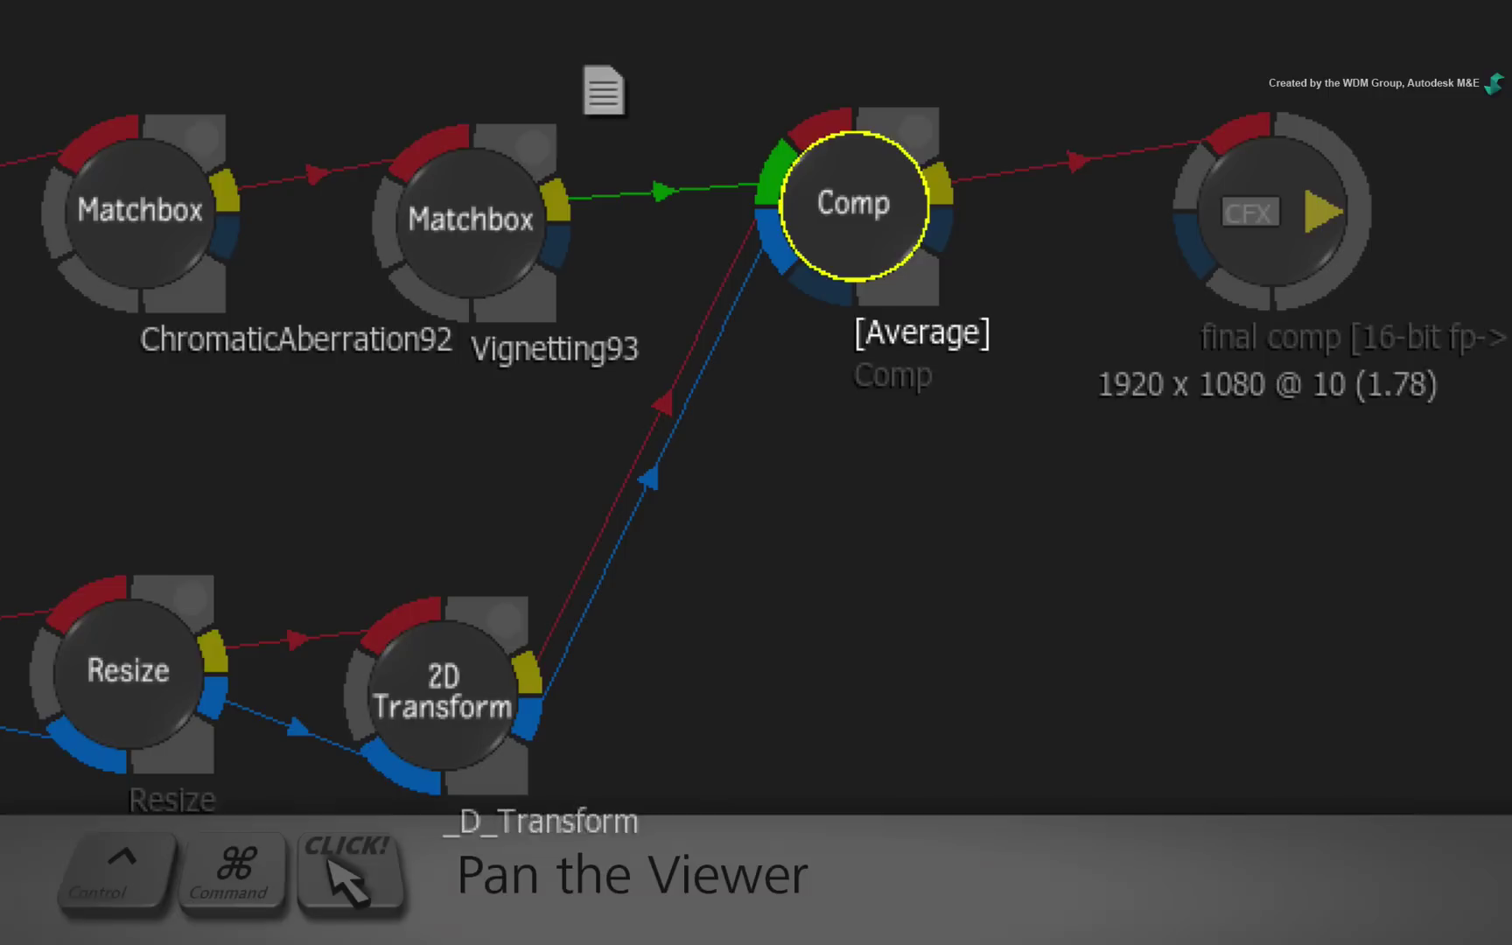
# - Pan the schematic to bring the Mono, MUX, Clamp, Comp and Coloured Frame nodes into view
pyautogui.moveTo(1470, 691); pyautogui.dragTo(341, 677)
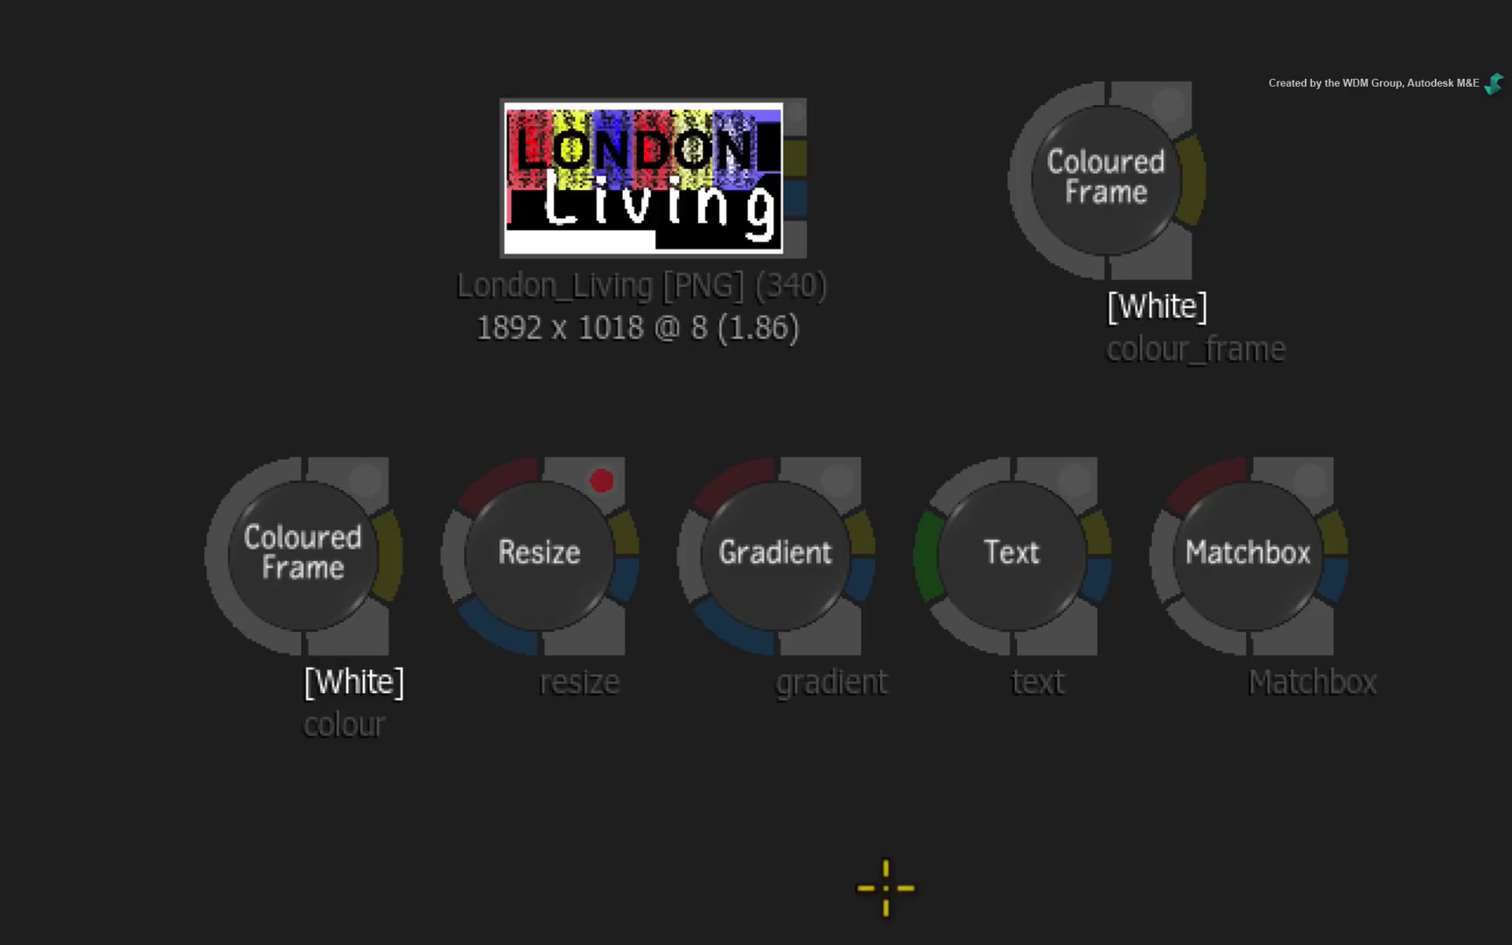
# - Select the London_Living clip node, then the upper colour_frame node
pyautogui.click(630, 149)
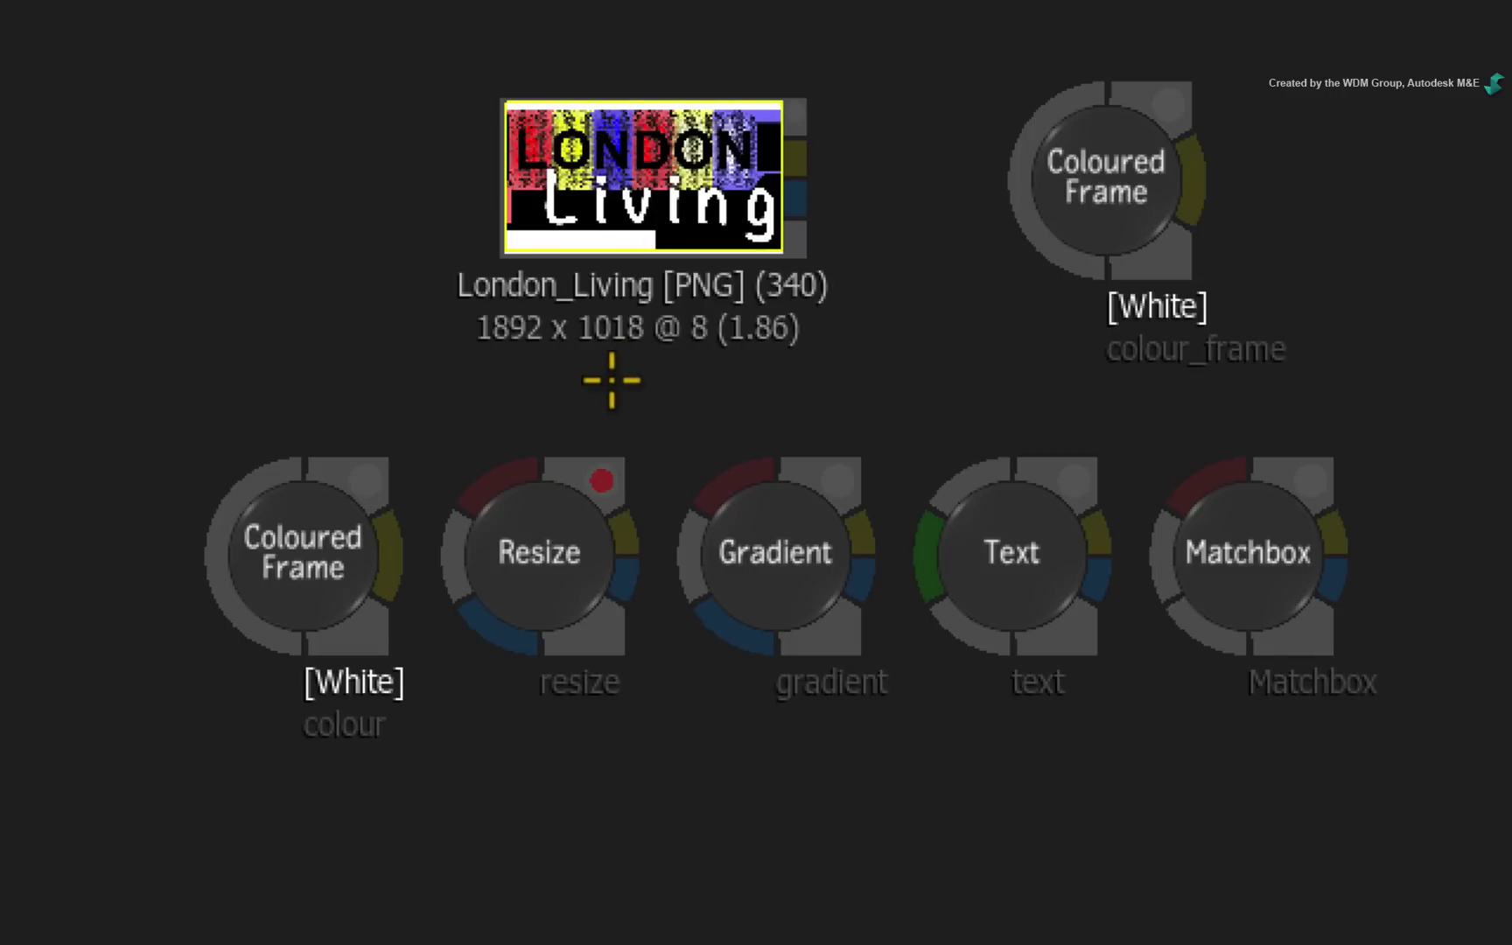
pyautogui.click(1107, 183)
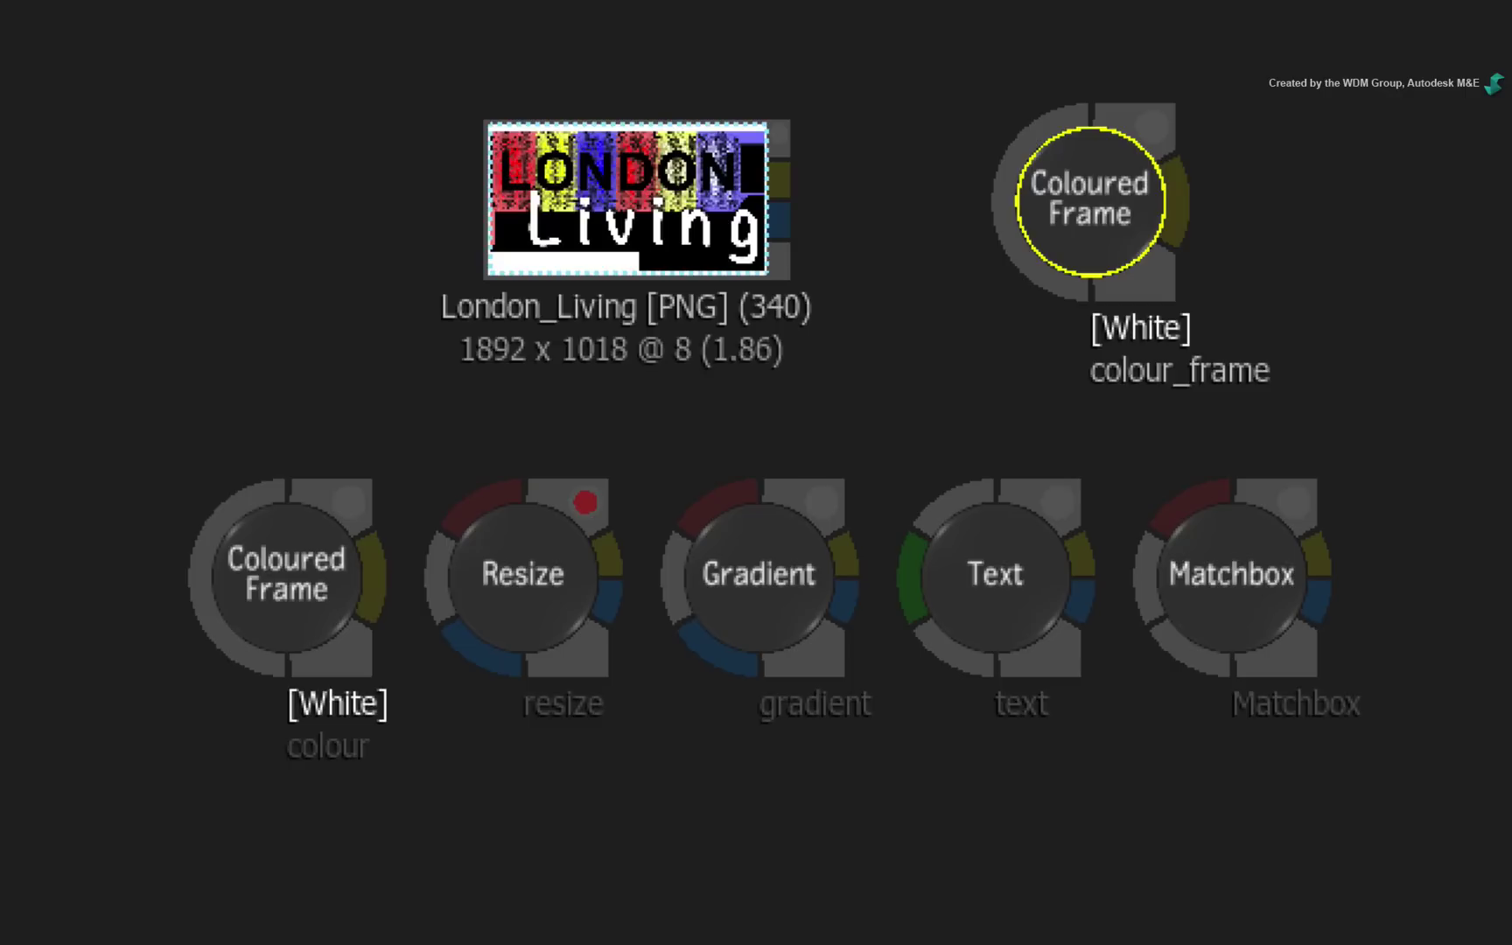
# - Copy the London_Living clip's 1892 x 1018 resolution onto the colour_frame node
pyautogui.moveTo(1073, 235); pyautogui.dragTo(1075, 238)
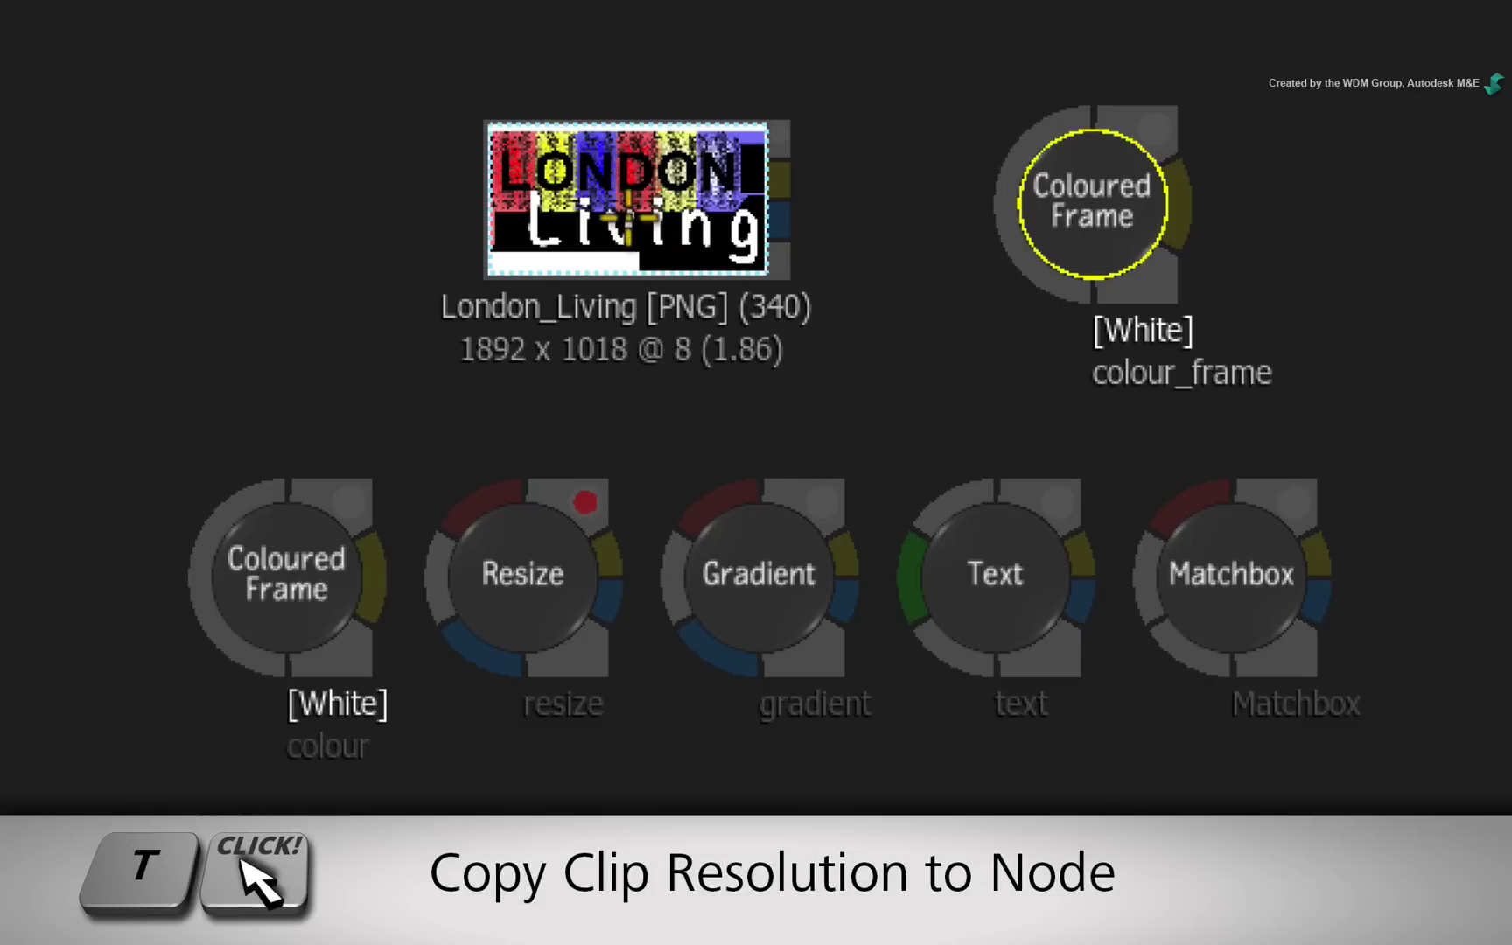
pyautogui.click(618, 185)
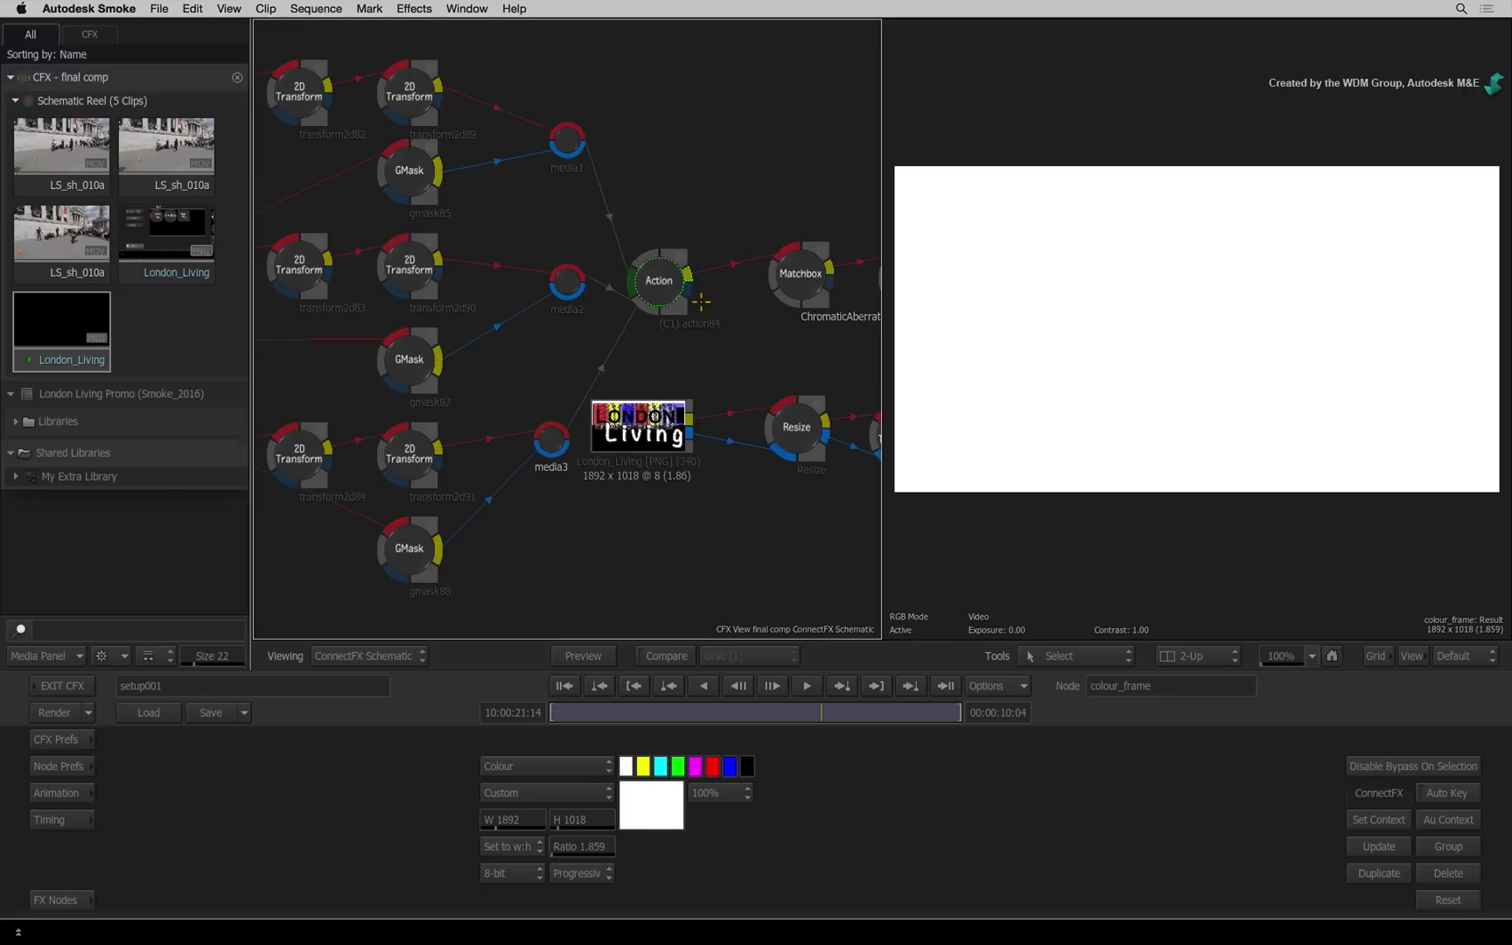
# - View the Action node's three-up dancer composite and pan right to the LS_sh_010a source clips
pyautogui.click(690, 299)
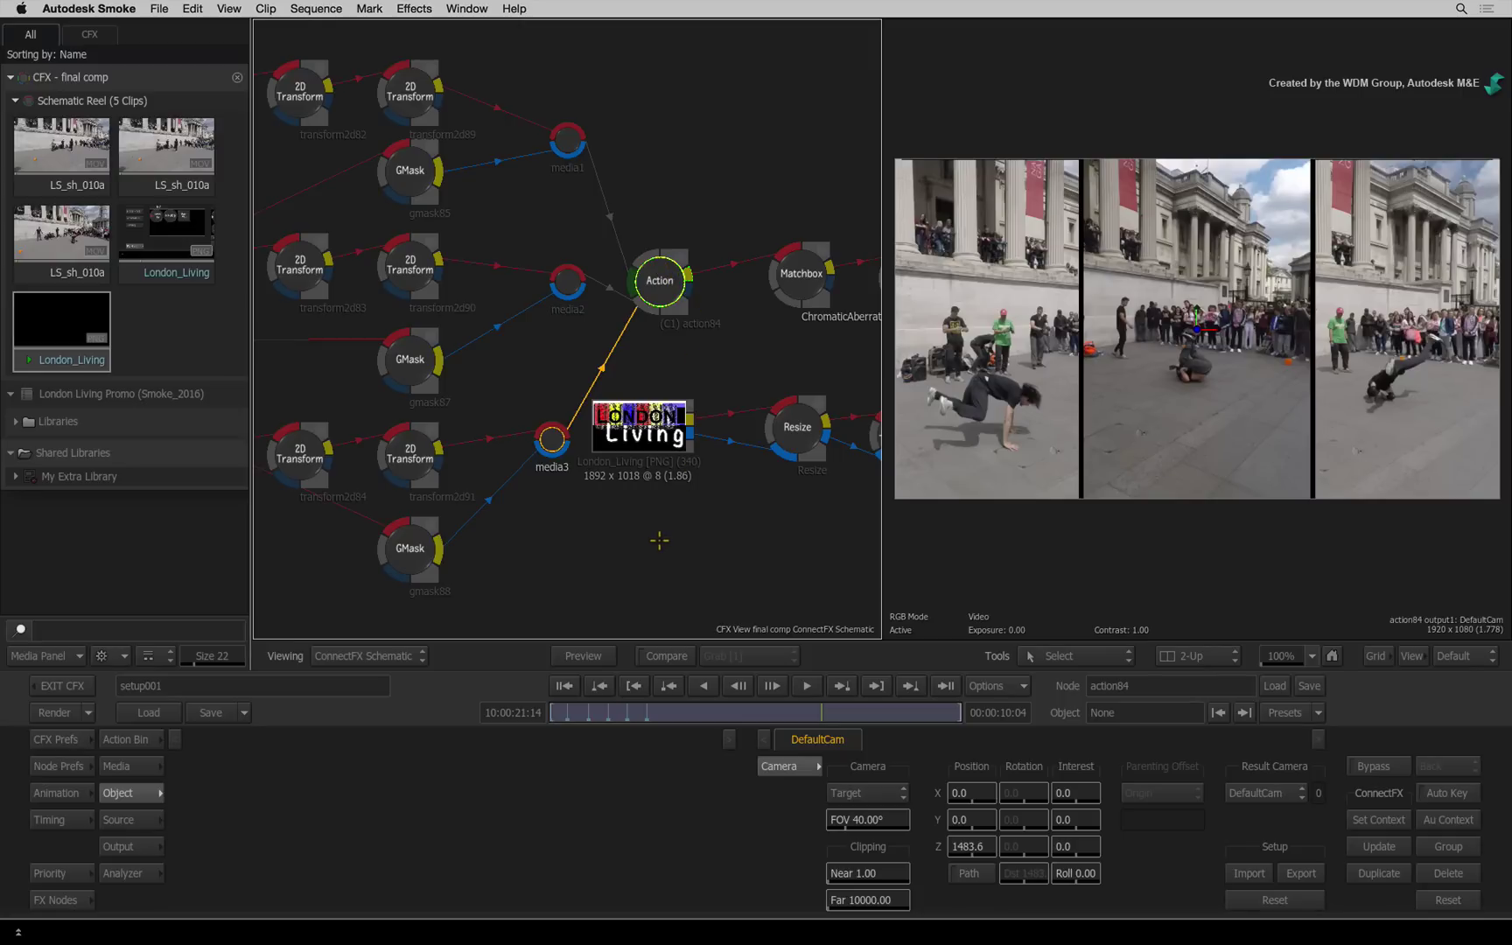
pyautogui.moveTo(371, 469); pyautogui.dragTo(735, 460)
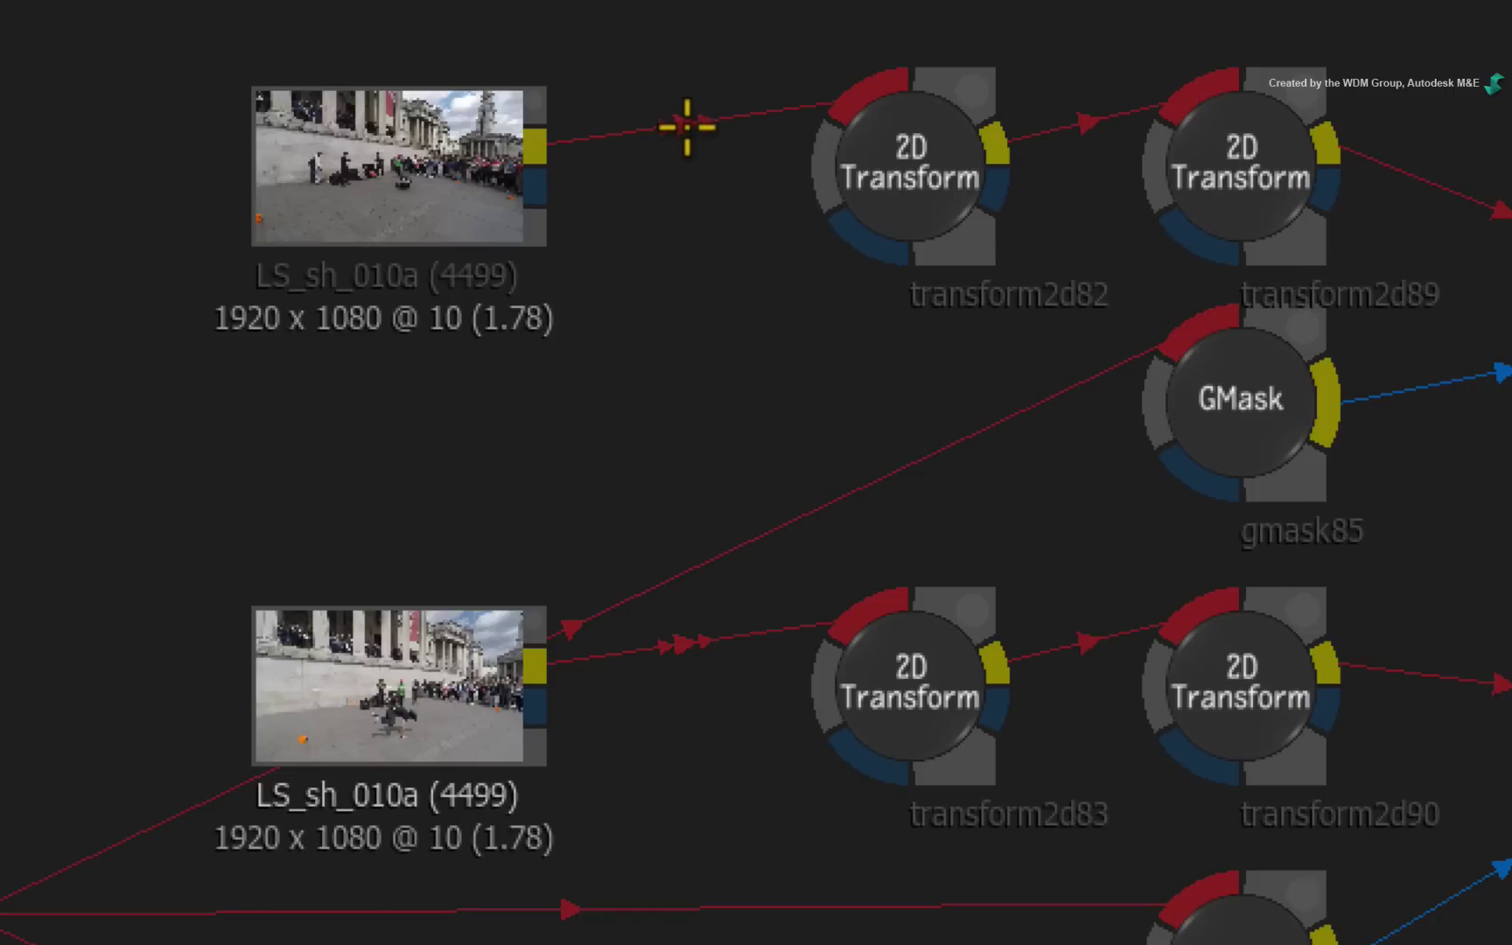
pyautogui.moveTo(693, 133)
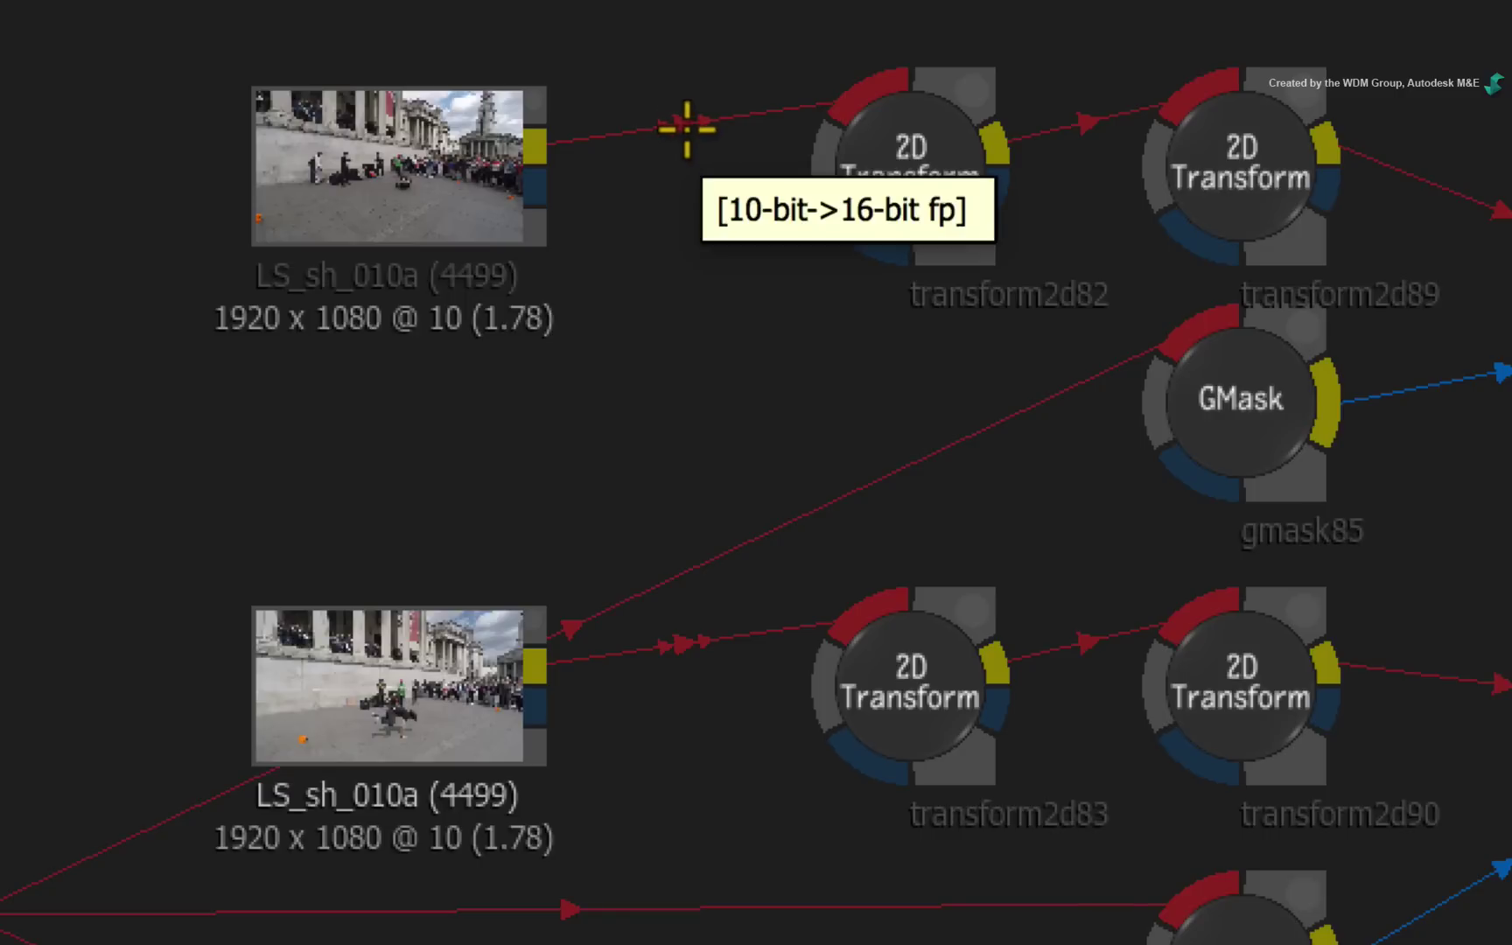
pyautogui.moveTo(729, 621)
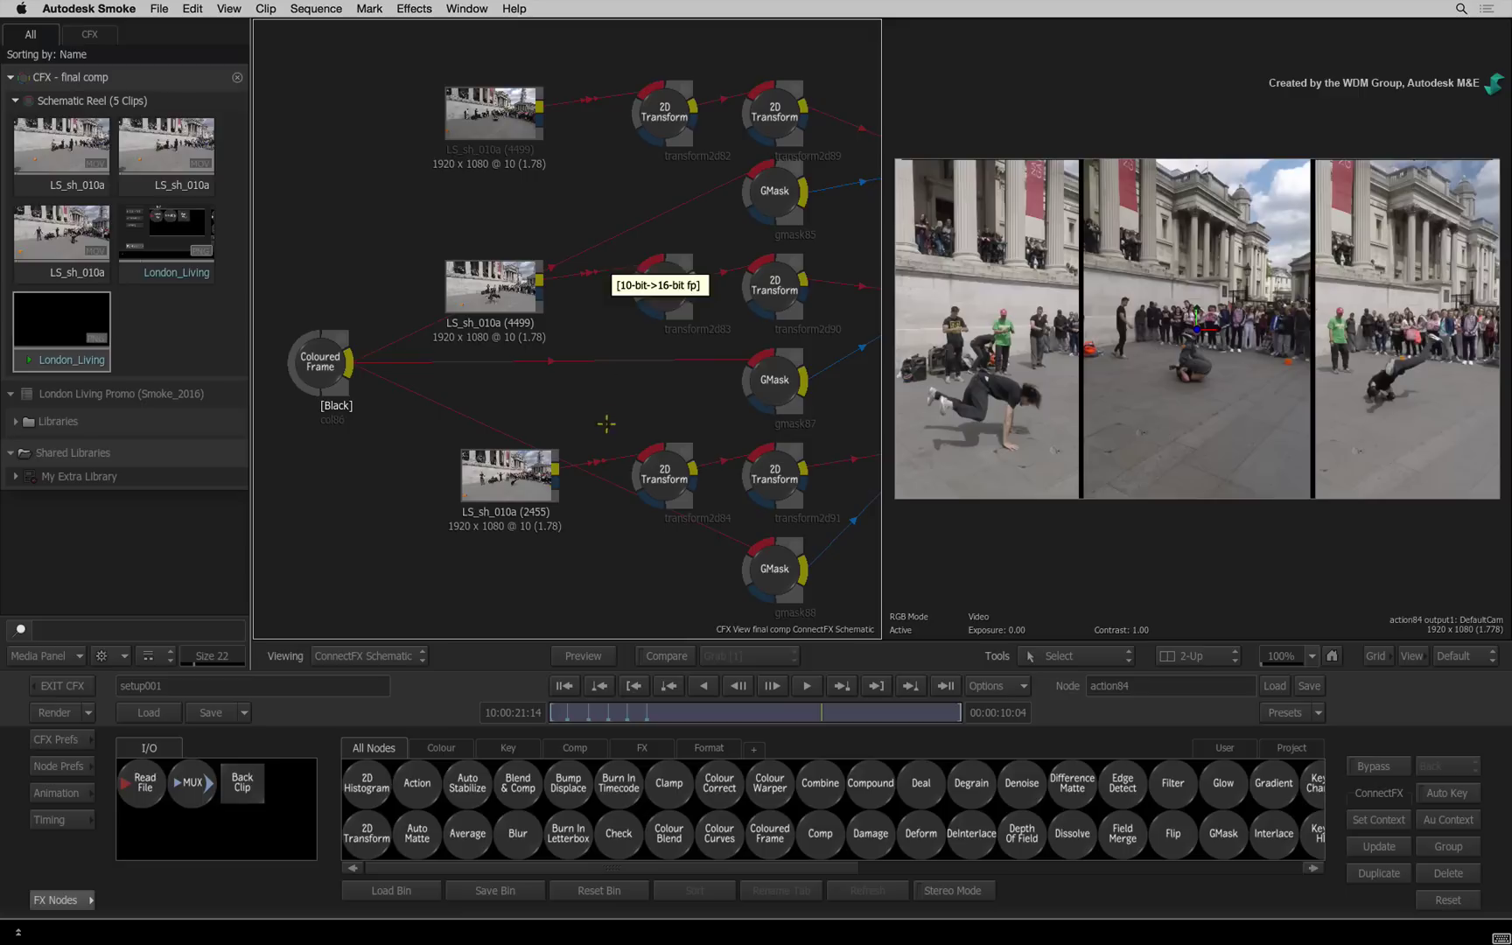
pyautogui.moveTo(595, 456)
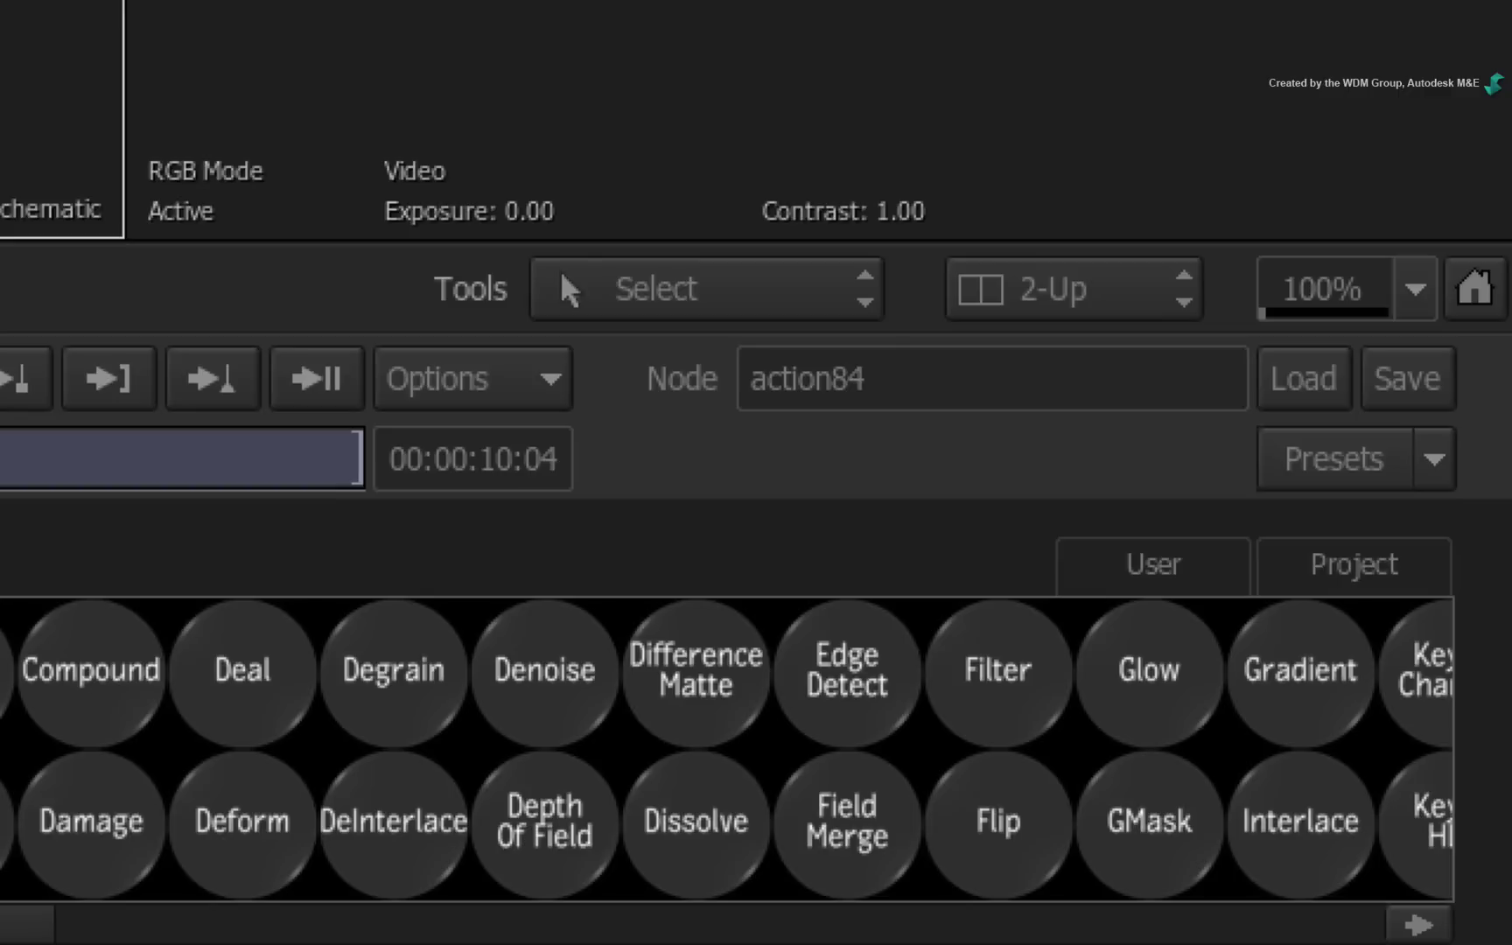
# - Add a bend point to the Coloured Frame-to-gmask85 link and drag it up-left
pyautogui.hotkey('shift', 'a')
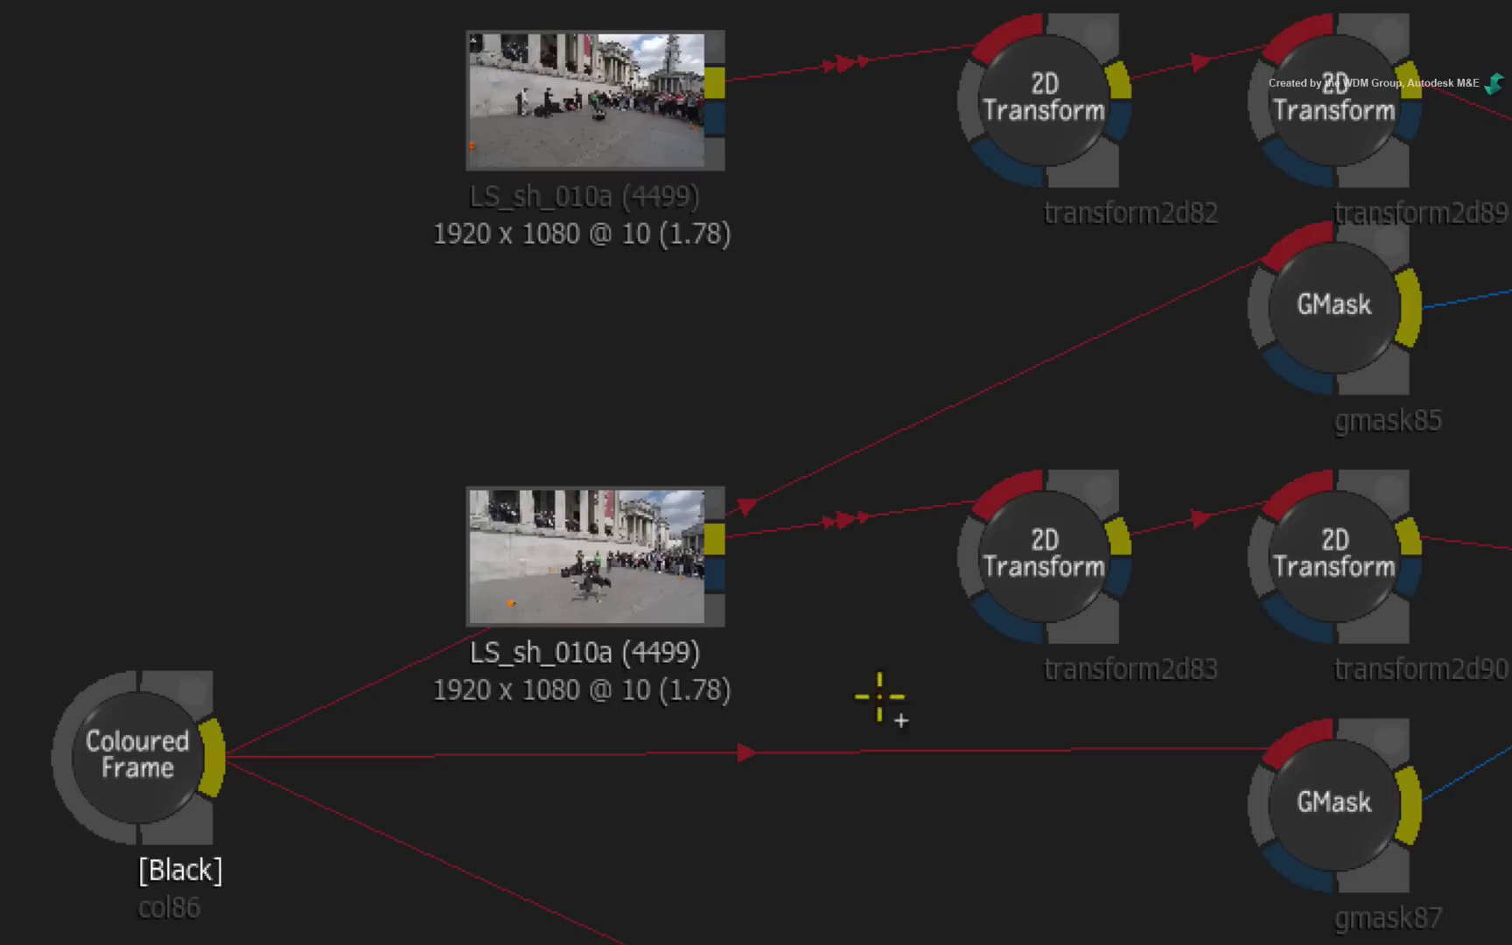
pyautogui.moveTo(882, 433); pyautogui.dragTo(349, 368)
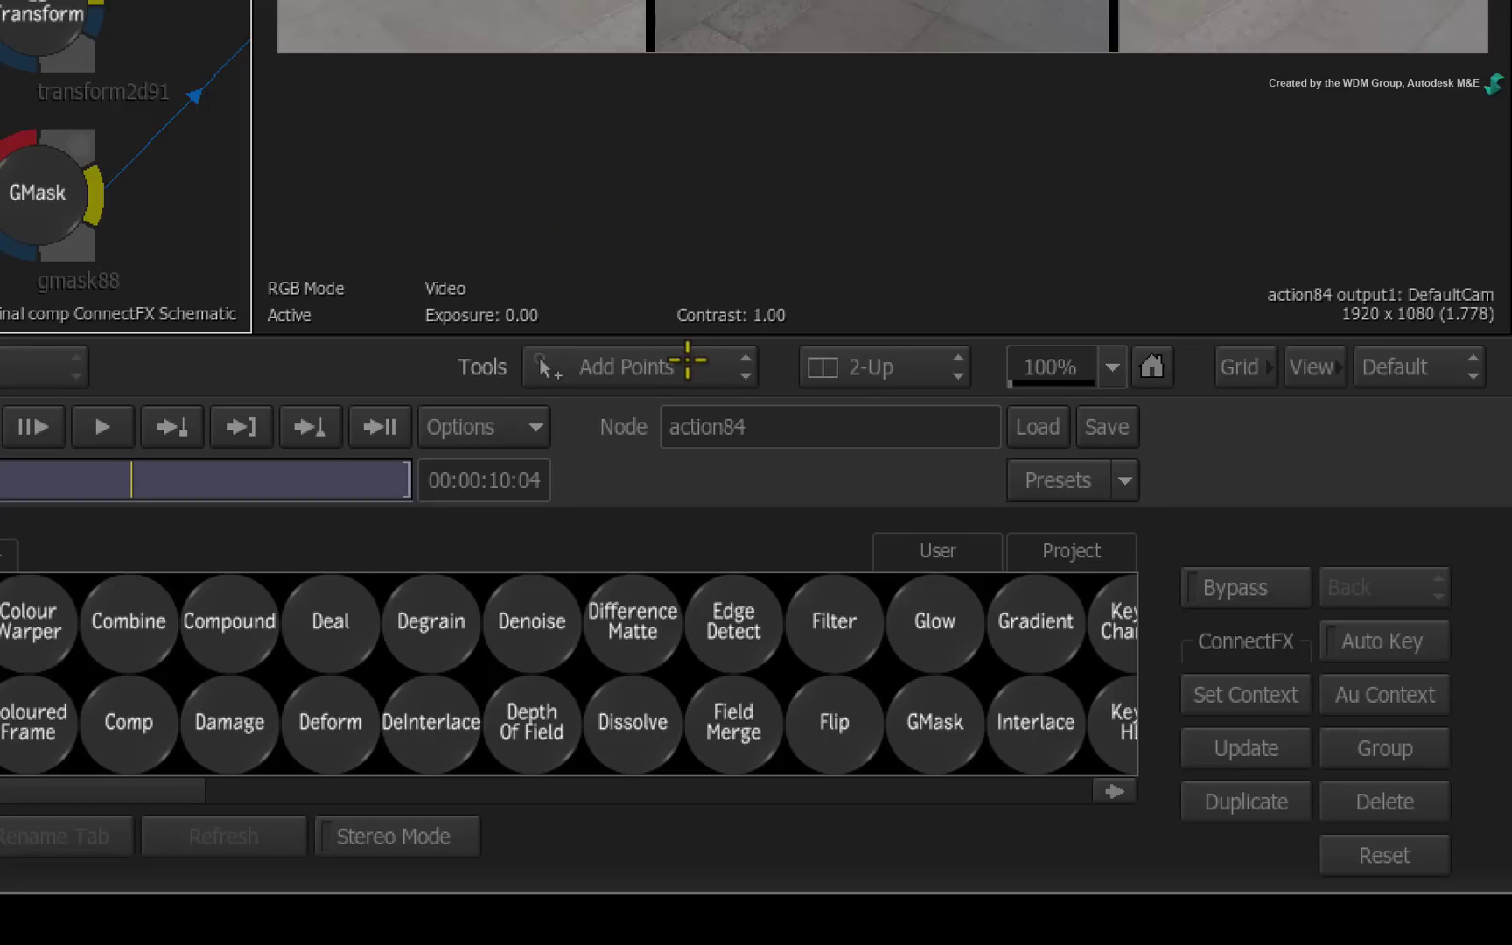
# - Switch the schematic tool from Add Points back to Select
pyautogui.click(1101, 655)
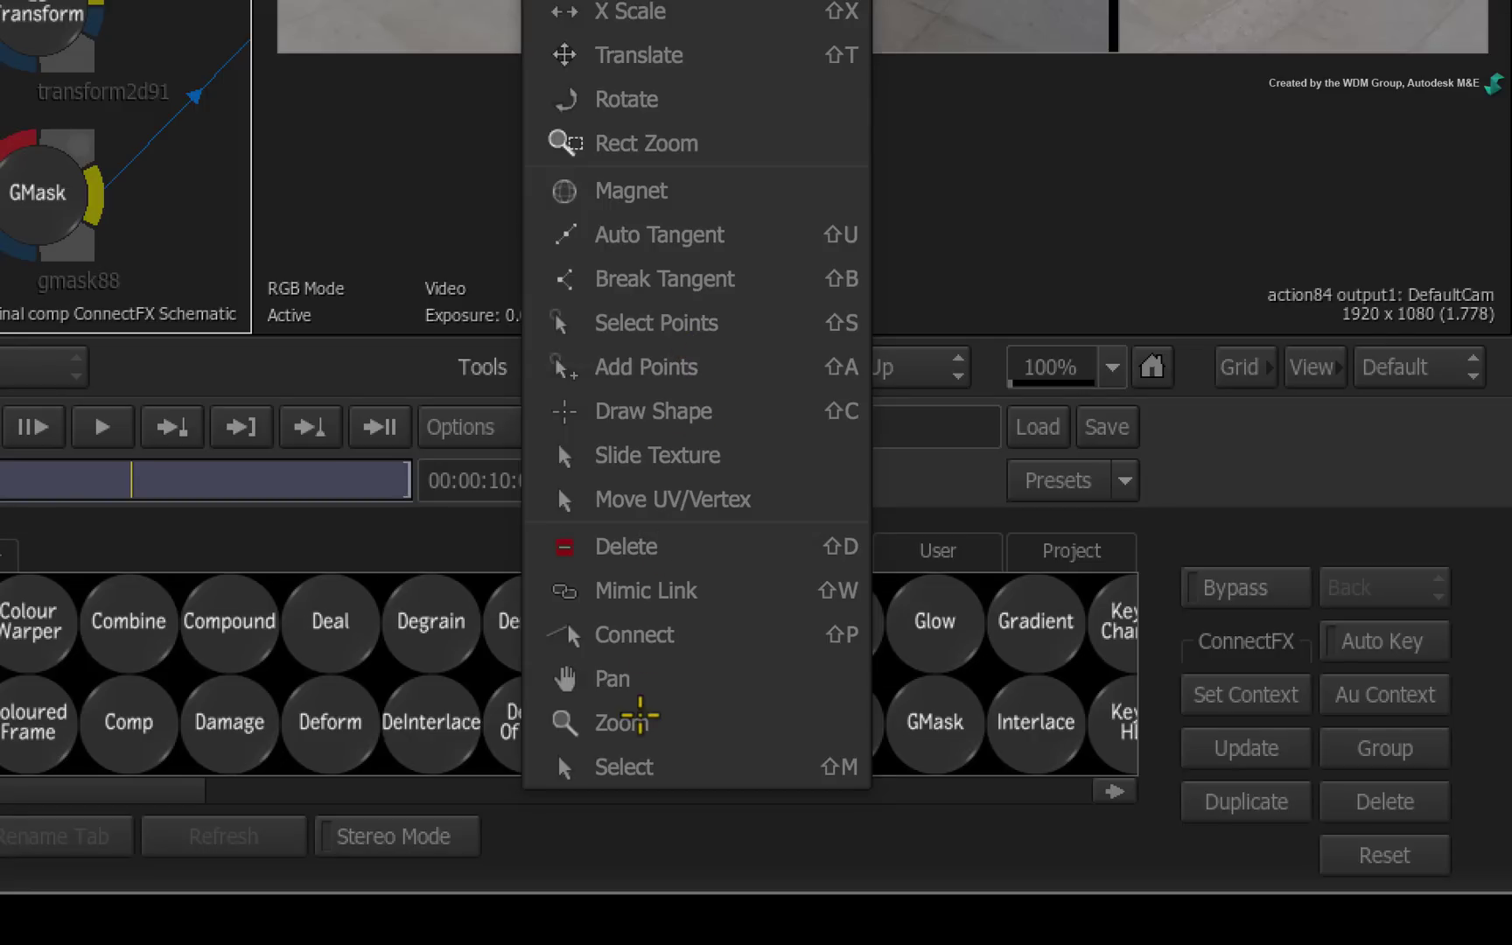
pyautogui.hotkey('shift', 'm')
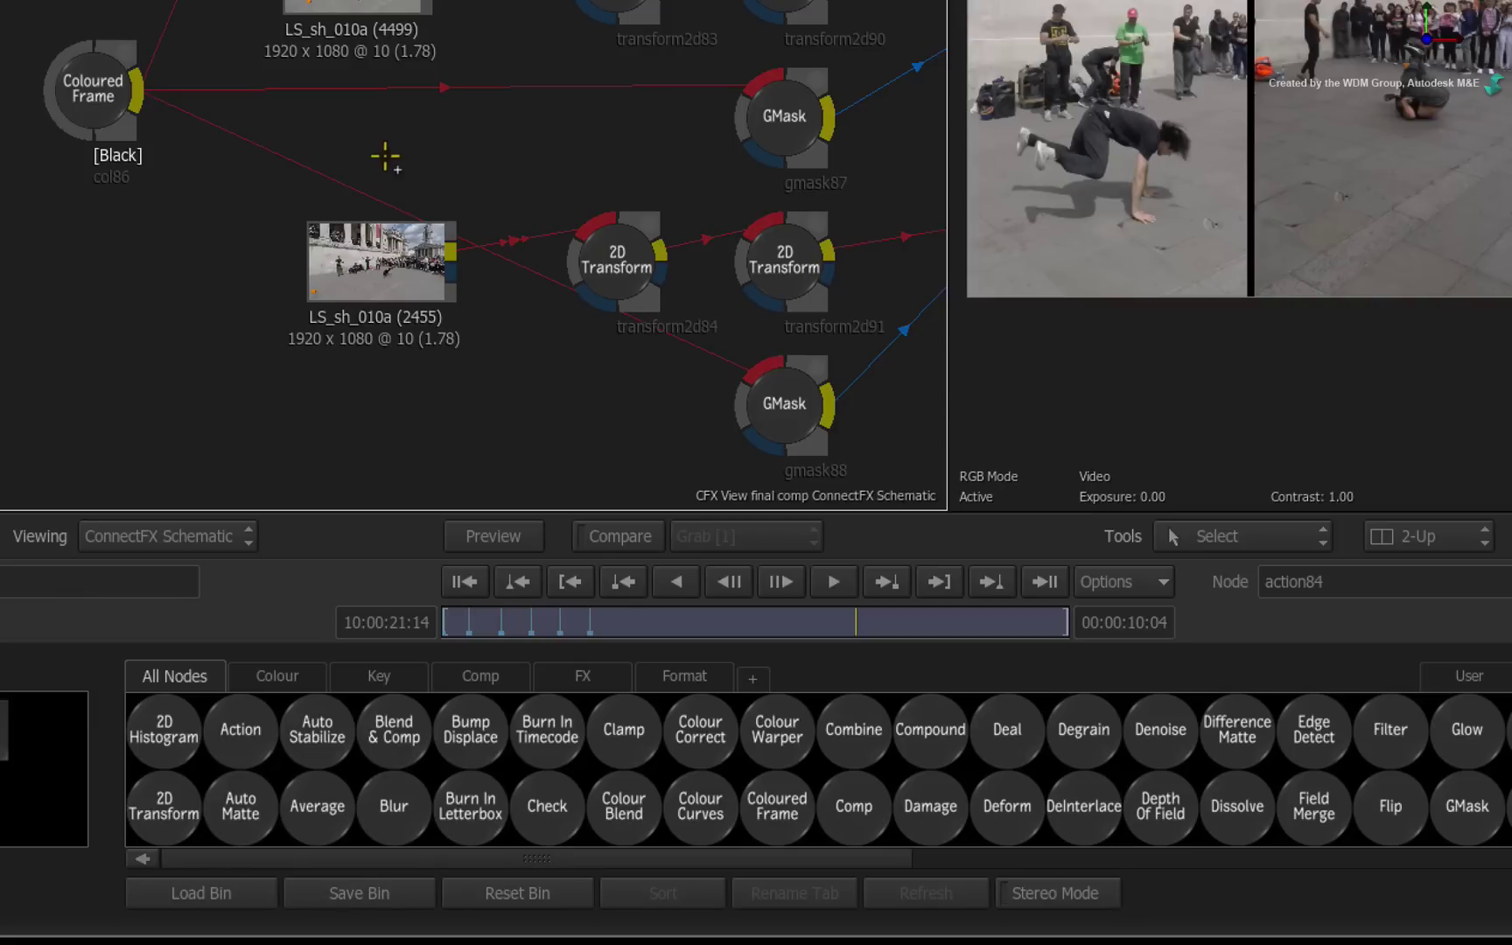
# - Add a bend point so the Coloured Frame link to gmask88 runs down then right, below the lower clip
pyautogui.press('a')
pyautogui.moveTo(314, 182); pyautogui.dragTo(192, 379)
pyautogui.press('Escape')
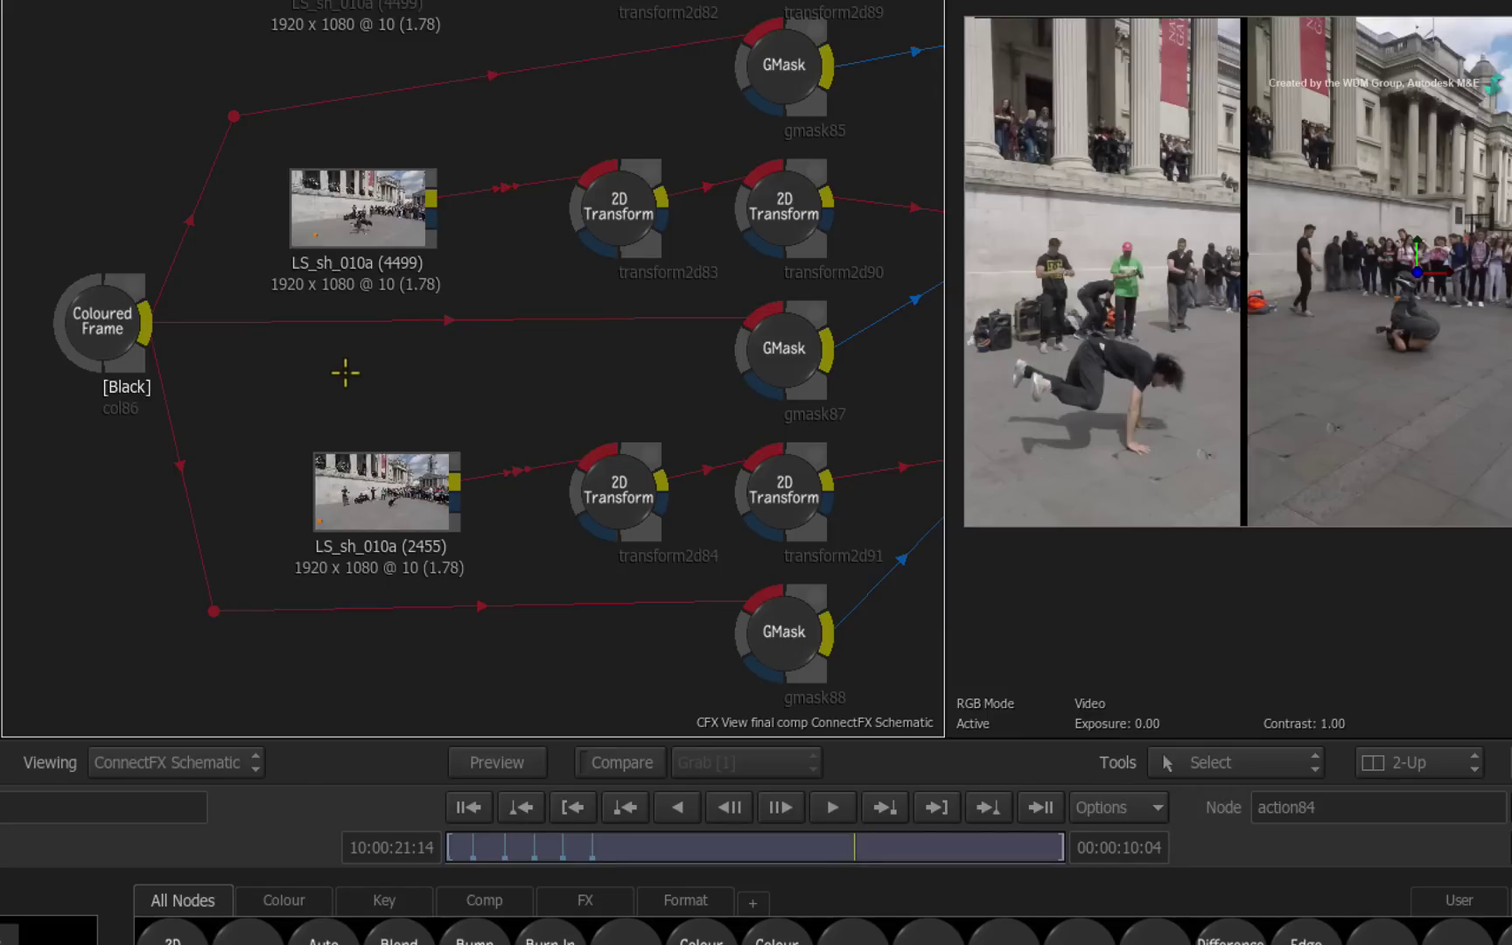
# - Delete the elbow point on the Coloured Frame link to gmask85 so it runs straight
pyautogui.press('d')
pyautogui.click(233, 116)
pyautogui.press('Escape')
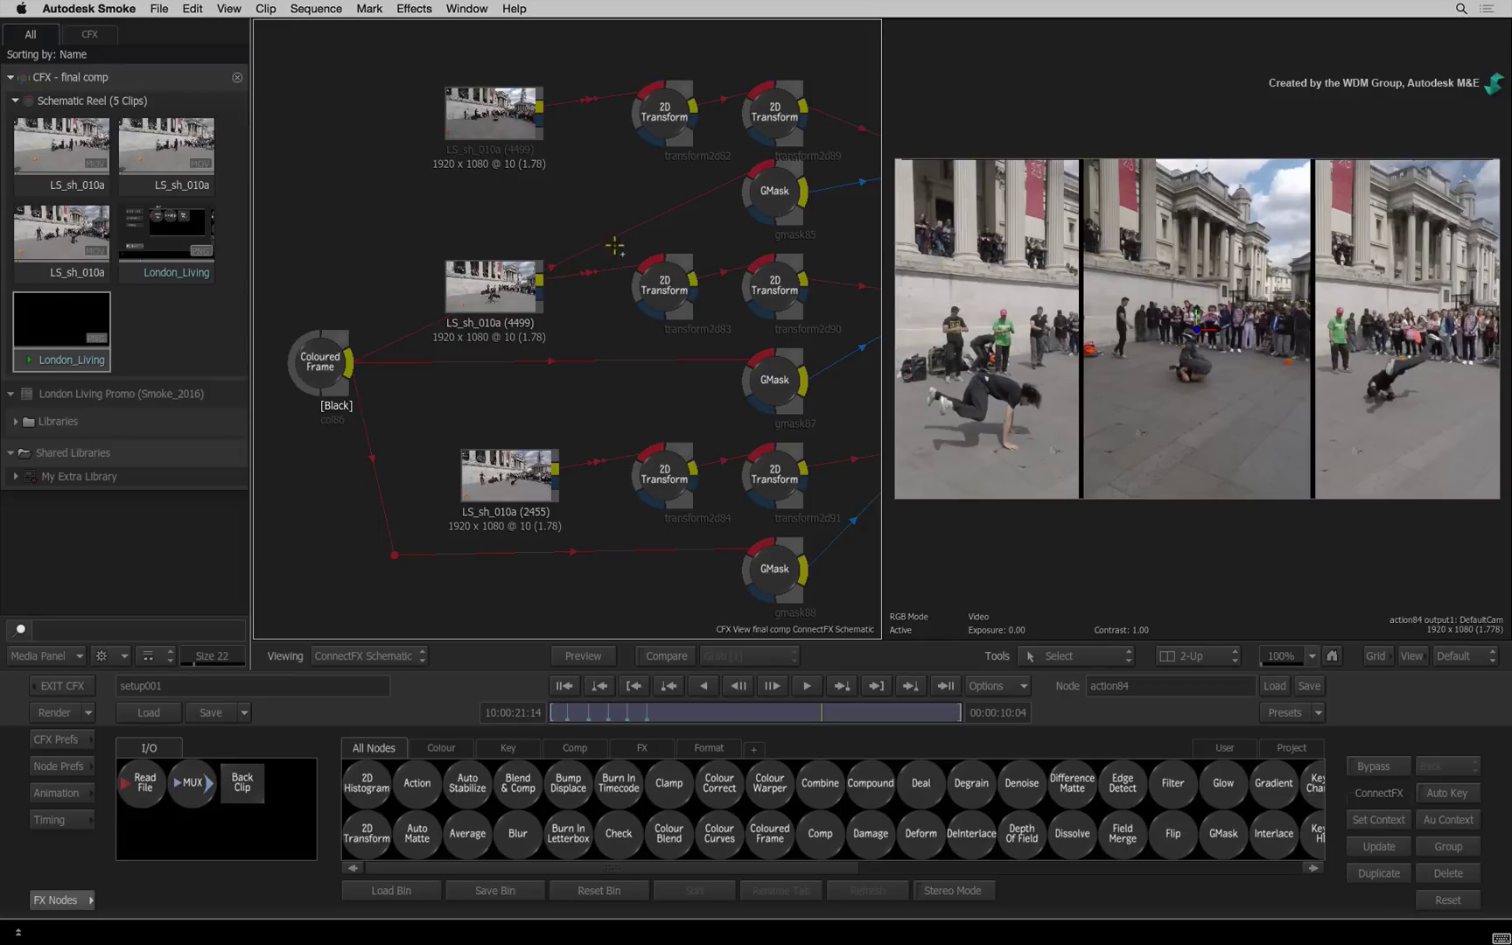
# - Add a bend point so the gmask85 link goes straight up then across at a right angle
pyautogui.press('p')
pyautogui.moveTo(588, 244); pyautogui.dragTo(360, 203)
pyautogui.press('Escape')
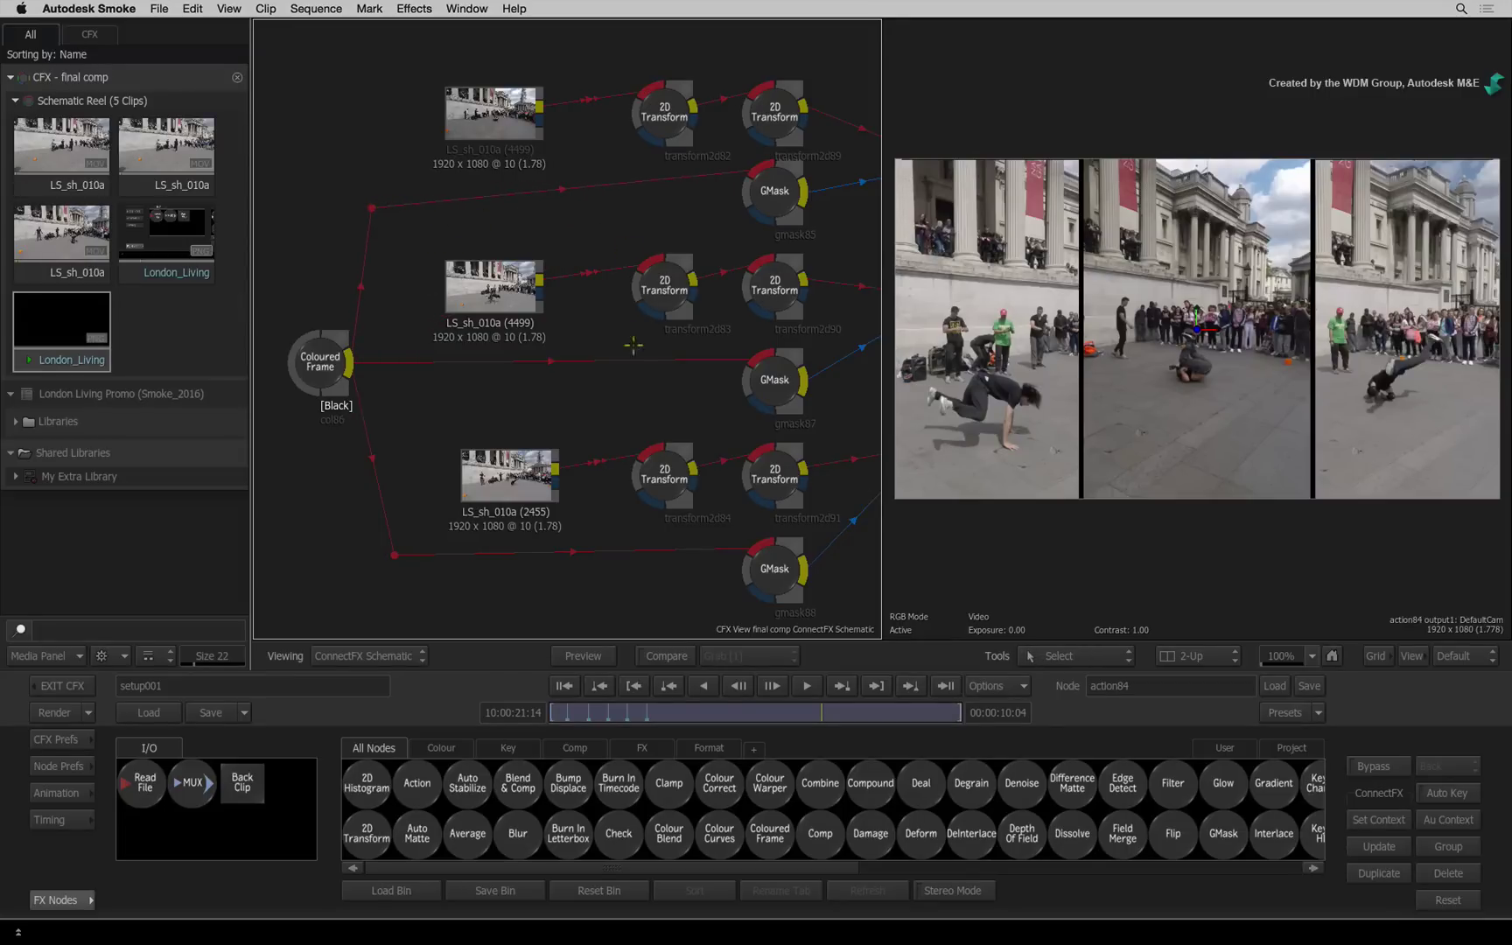